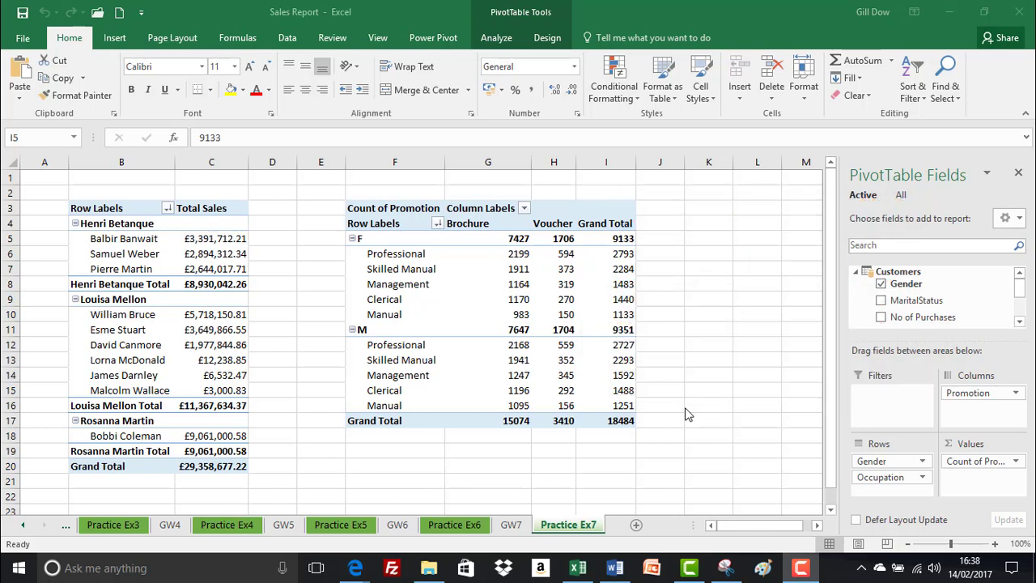
# Insert a PivotTable based on this workbook's Data Model, placed on a new worksheet.
pyautogui.click(115, 38)
pyautogui.click(674, 238)
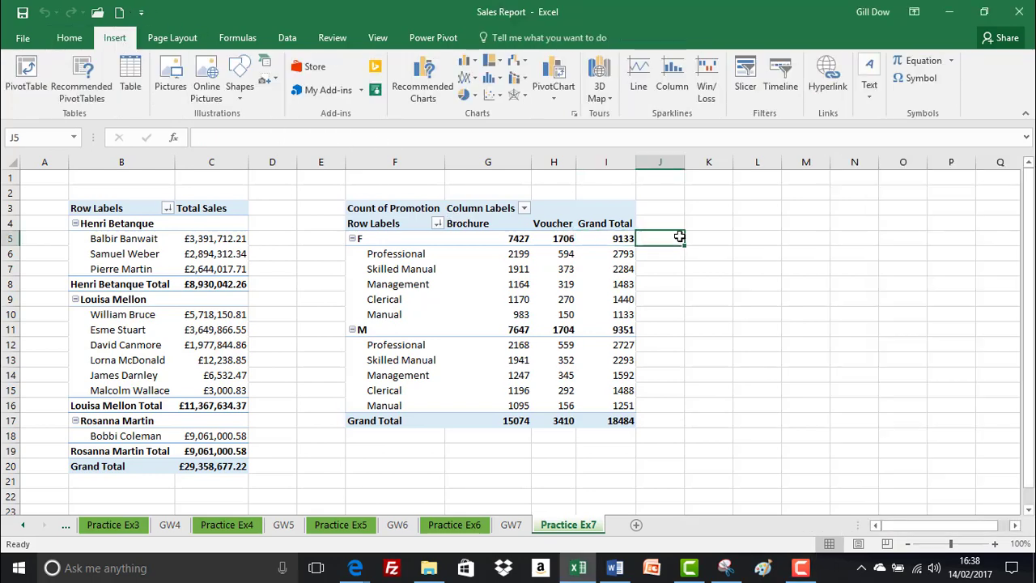
pyautogui.click(25, 77)
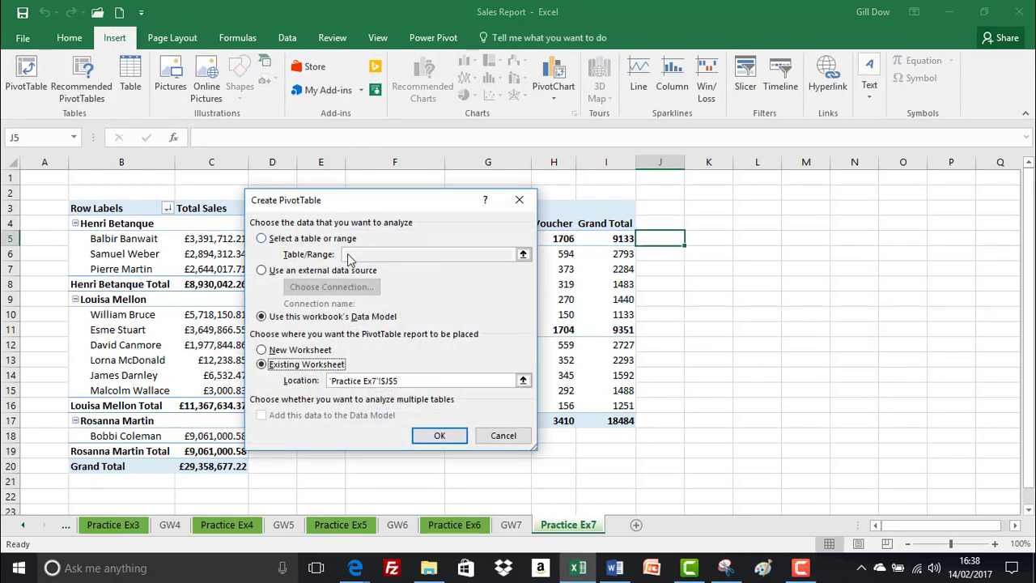
pyautogui.click(293, 350)
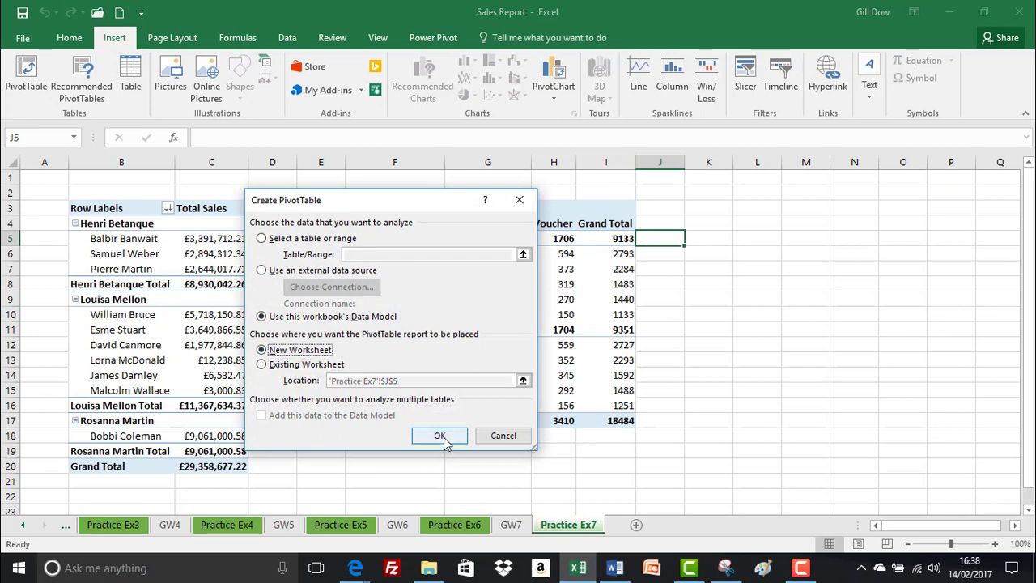
pyautogui.click(441, 436)
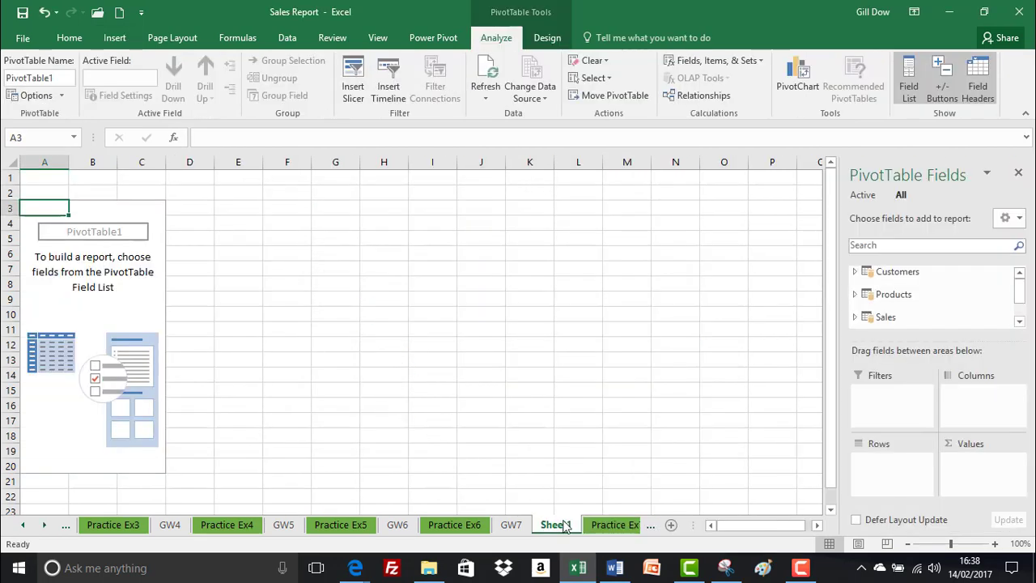
# Rename the new PivotTable sheet to GW8 and move it after the Practice Ex7 sheet.
pyautogui.doubleClick(564, 519)
pyautogui.write('G')
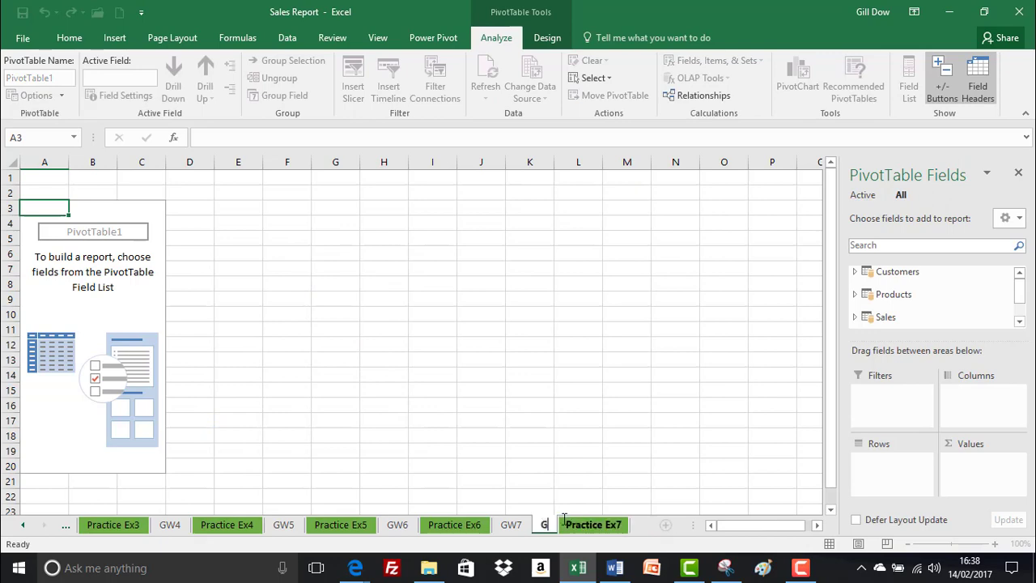
pyautogui.write('W8')
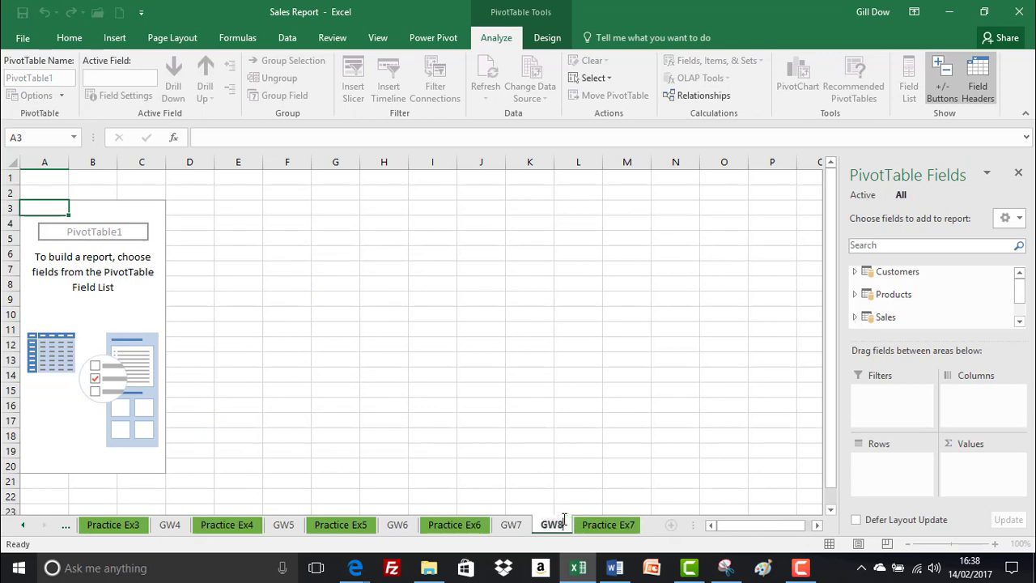
pyautogui.press('Return')
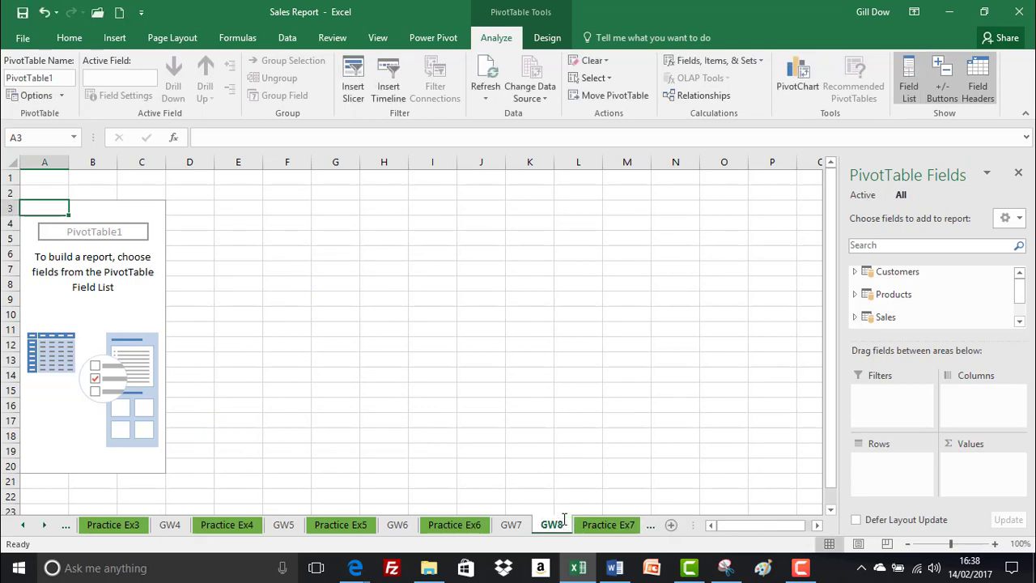
pyautogui.moveTo(564, 518)
pyautogui.mouseDown()
pyautogui.moveTo(560, 527)
pyautogui.moveTo(633, 525)
pyautogui.moveTo(580, 525)
pyautogui.mouseUp()
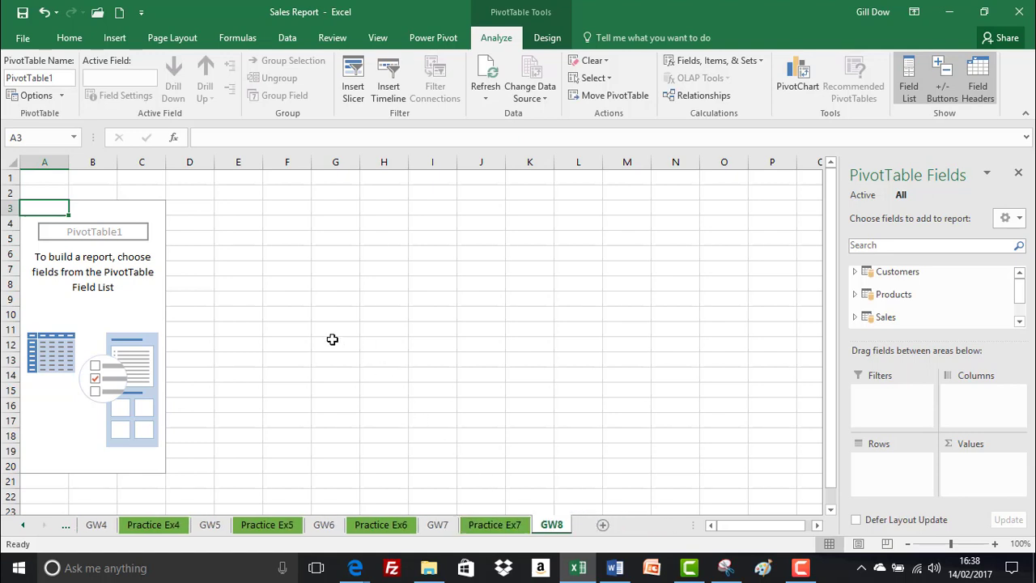
# Add the All Products hierarchy from the Products table to the PivotTable's rows.
pyautogui.click(856, 295)
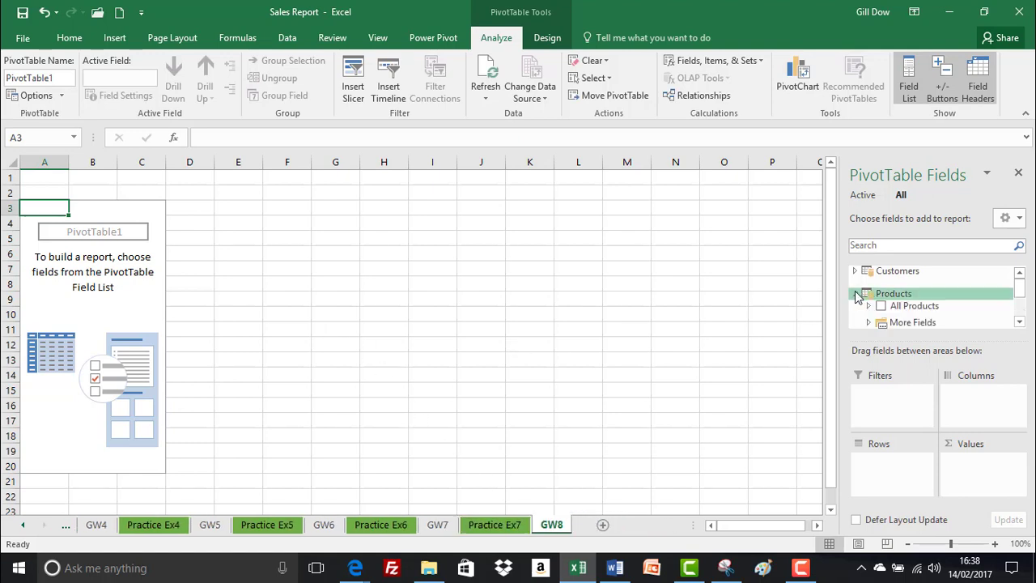
pyautogui.moveTo(893, 306); pyautogui.dragTo(890, 459)
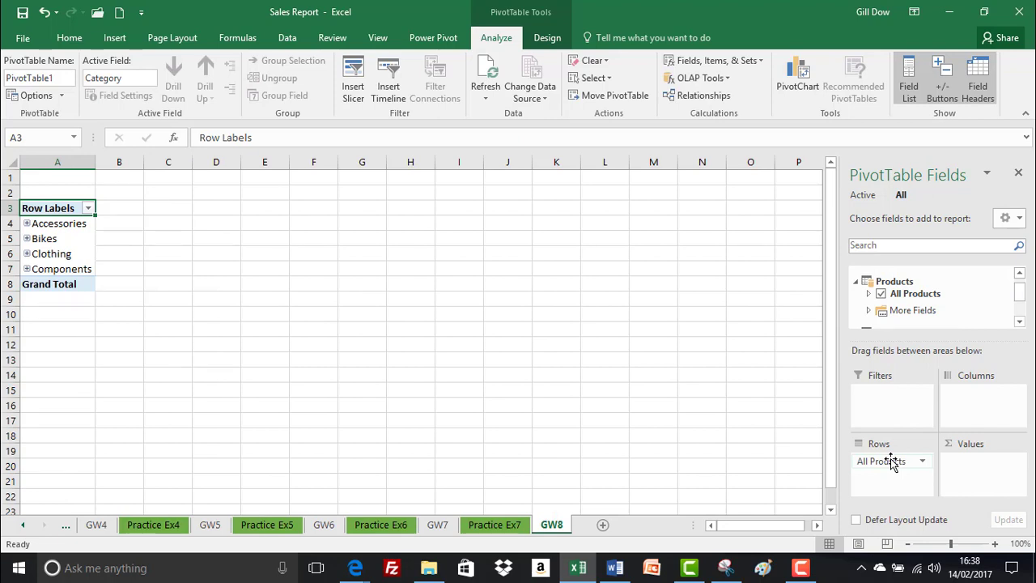
# Start a new Power Pivot measure in the Products table and name it No of Products.
pyautogui.click(450, 38)
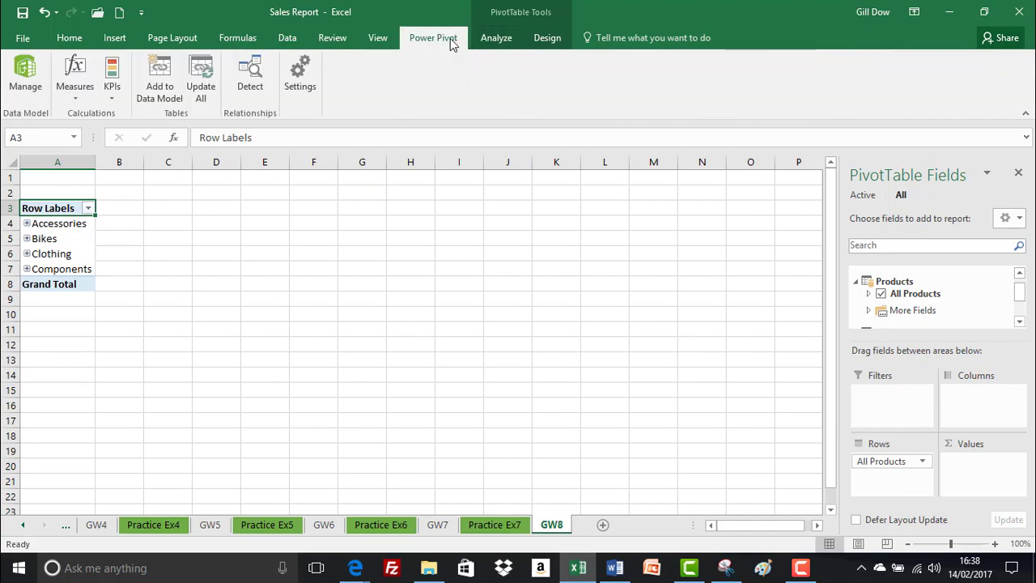
pyautogui.click(81, 84)
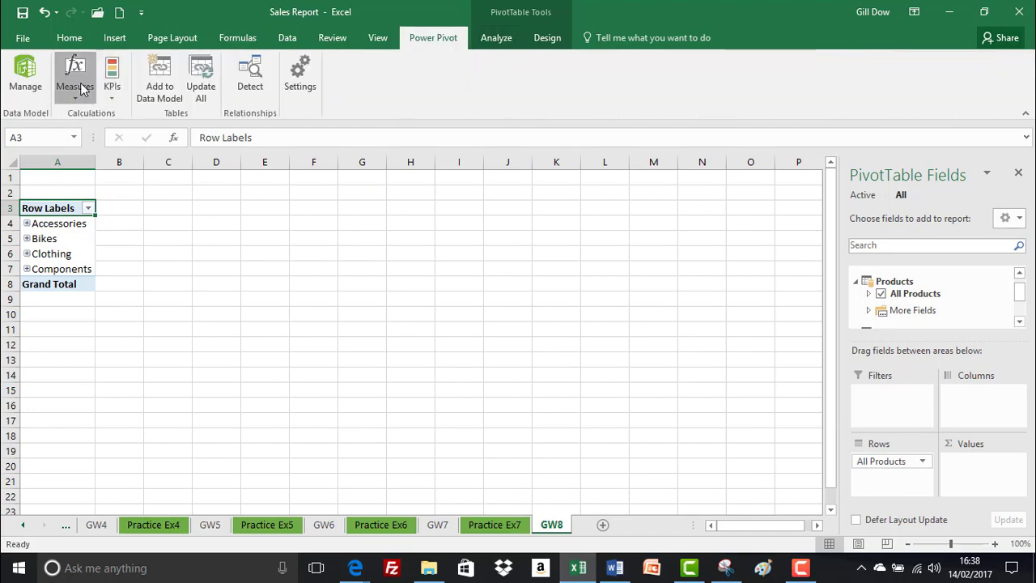
pyautogui.click(101, 113)
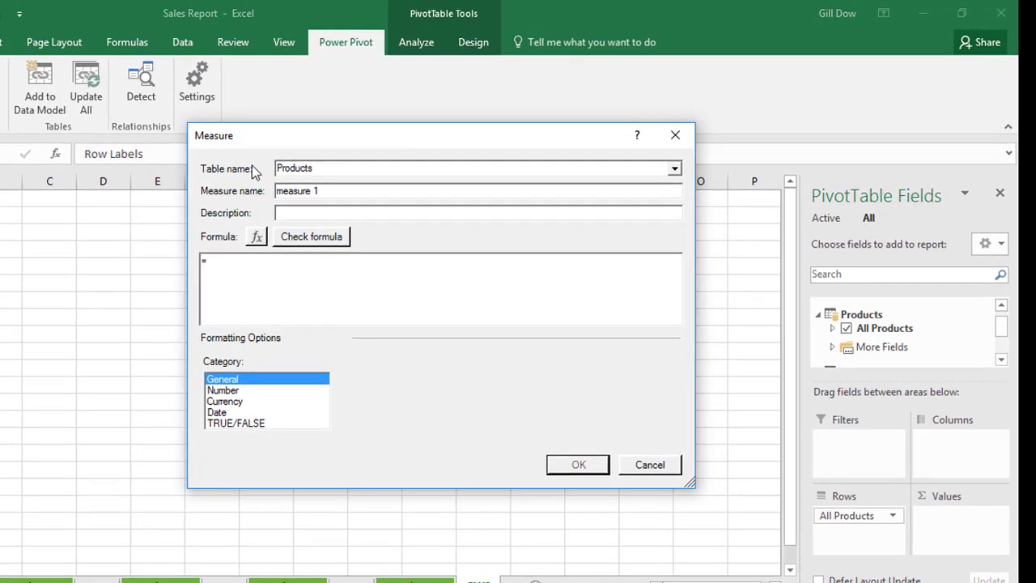
pyautogui.click(675, 168)
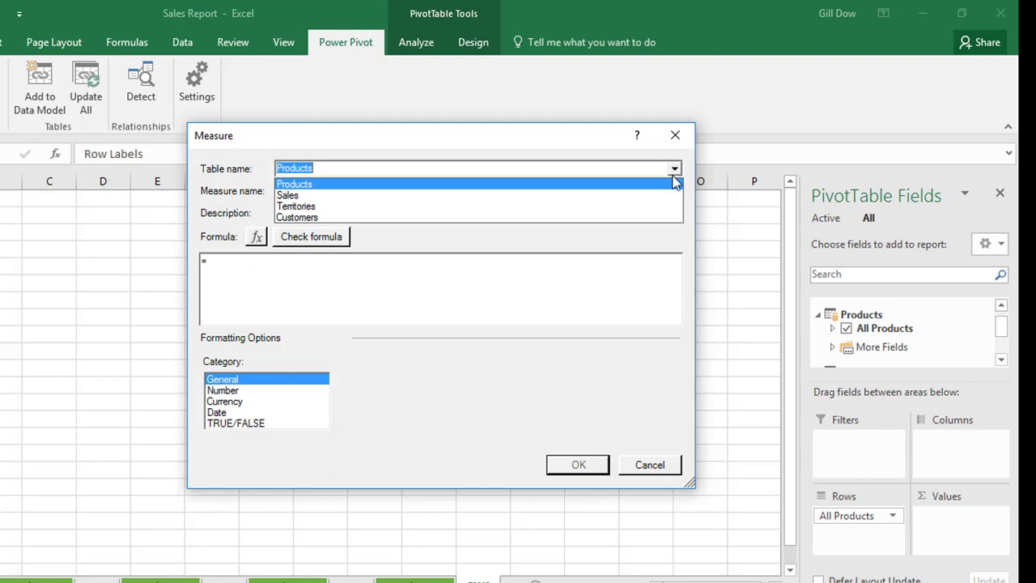
pyautogui.click(674, 169)
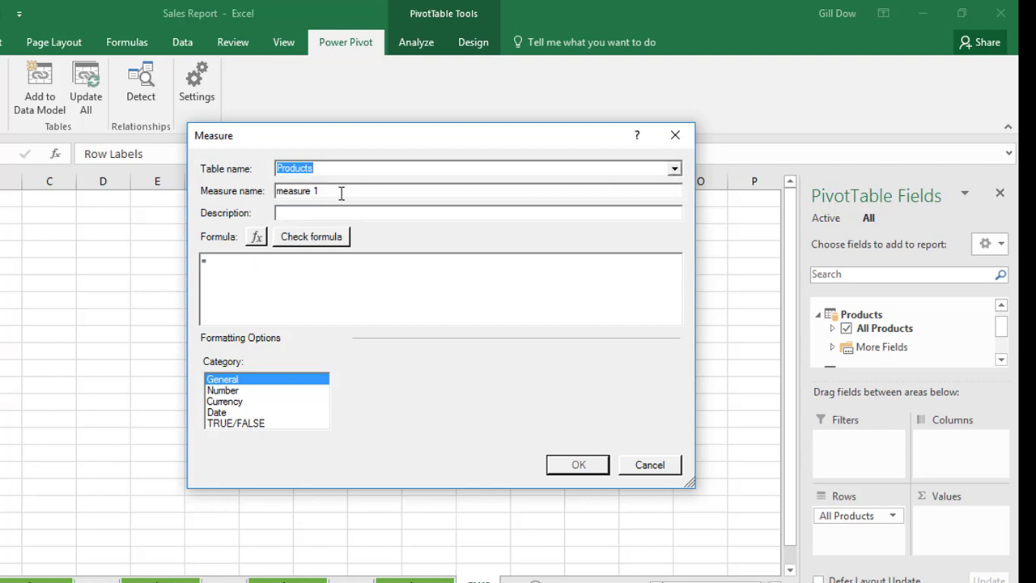
pyautogui.press('Tab')
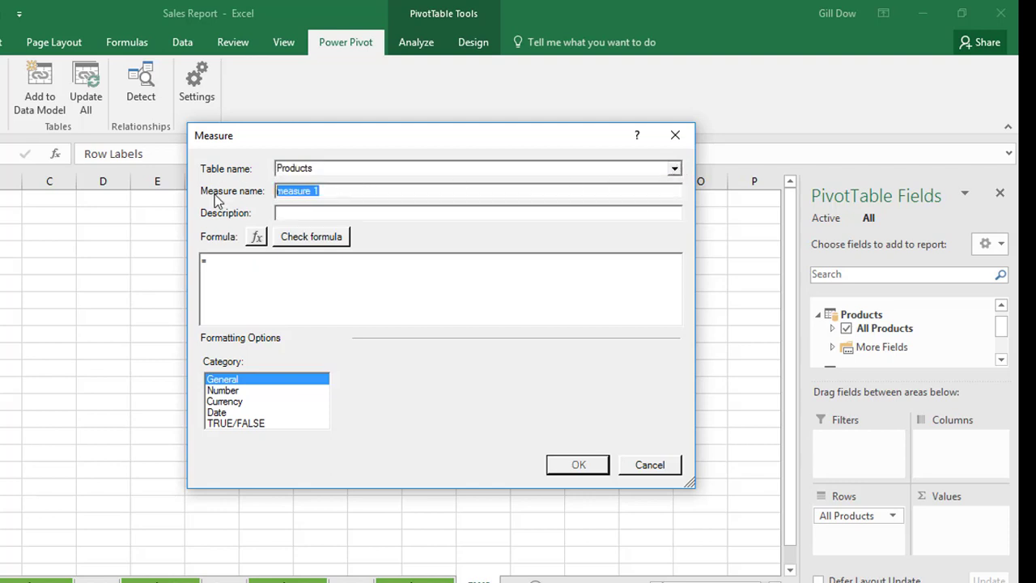
pyautogui.write('No of Products')
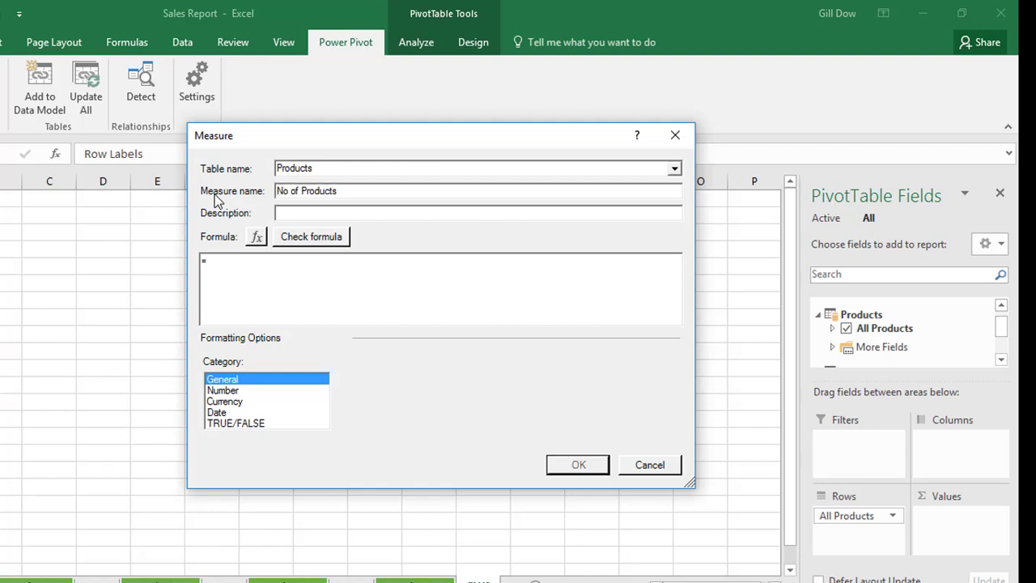
# Enter the measure formula =COUNT(Products[ProductKey]).
pyautogui.click(220, 260)
pyautogui.write('COUNT(')
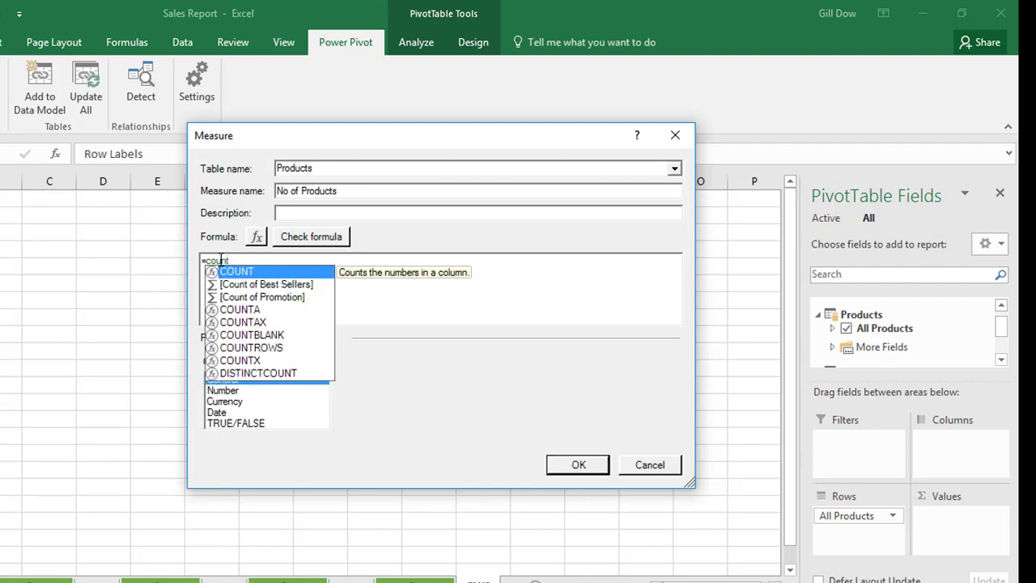
pyautogui.write('products')
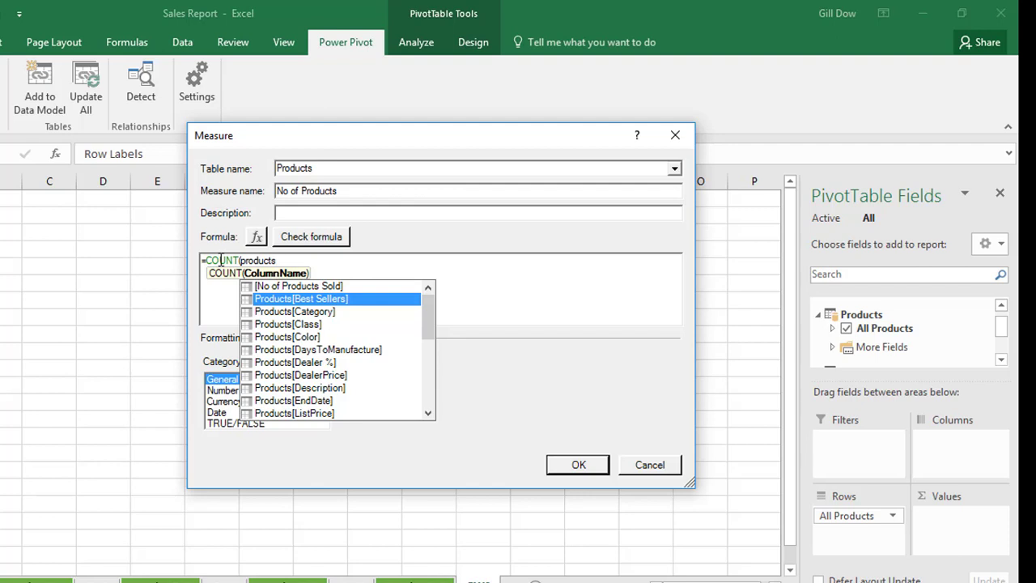
pyautogui.moveTo(430, 319); pyautogui.dragTo(389, 353)
pyautogui.click(328, 350)
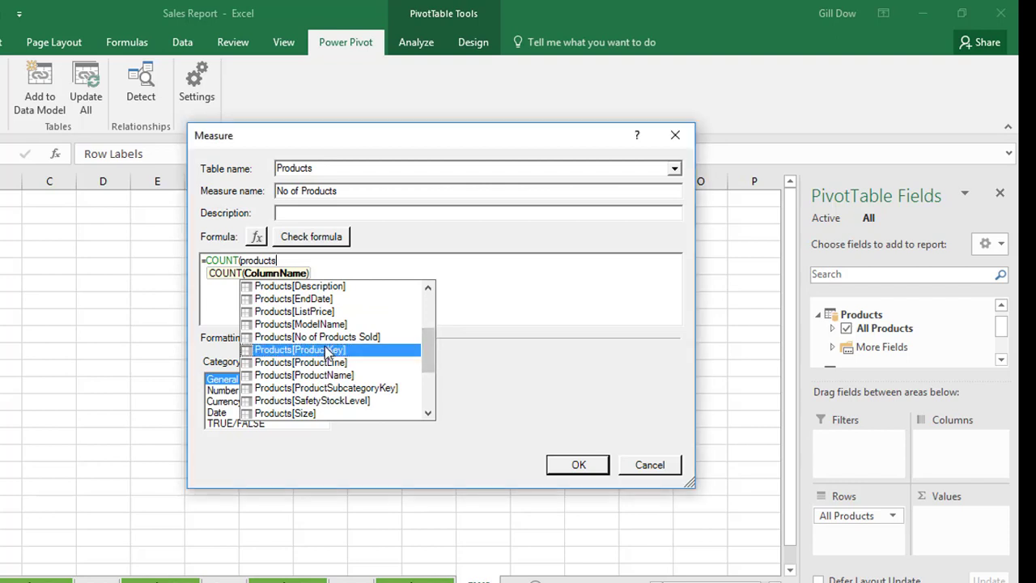
pyautogui.doubleClick(327, 350)
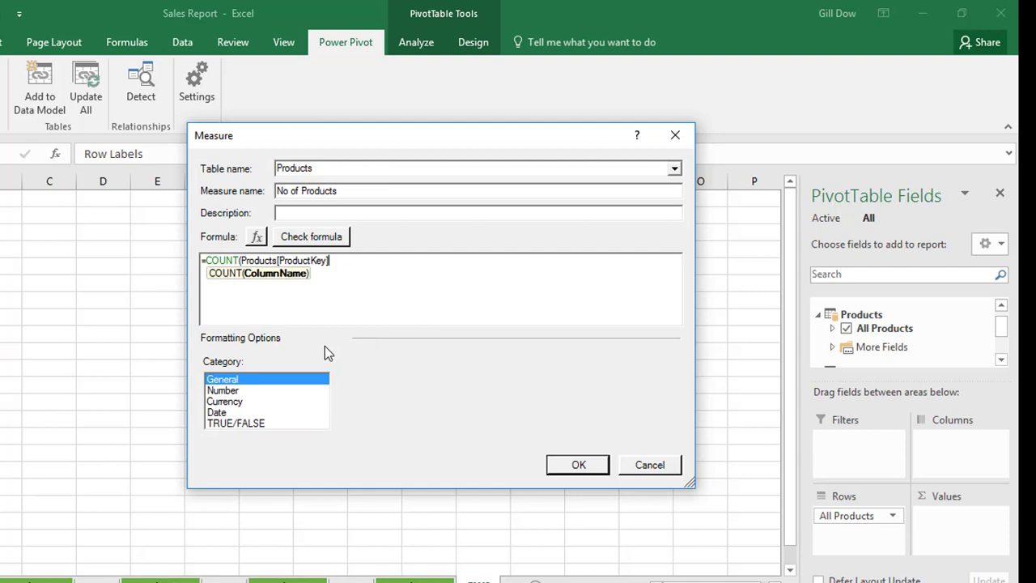
pyautogui.write(')')
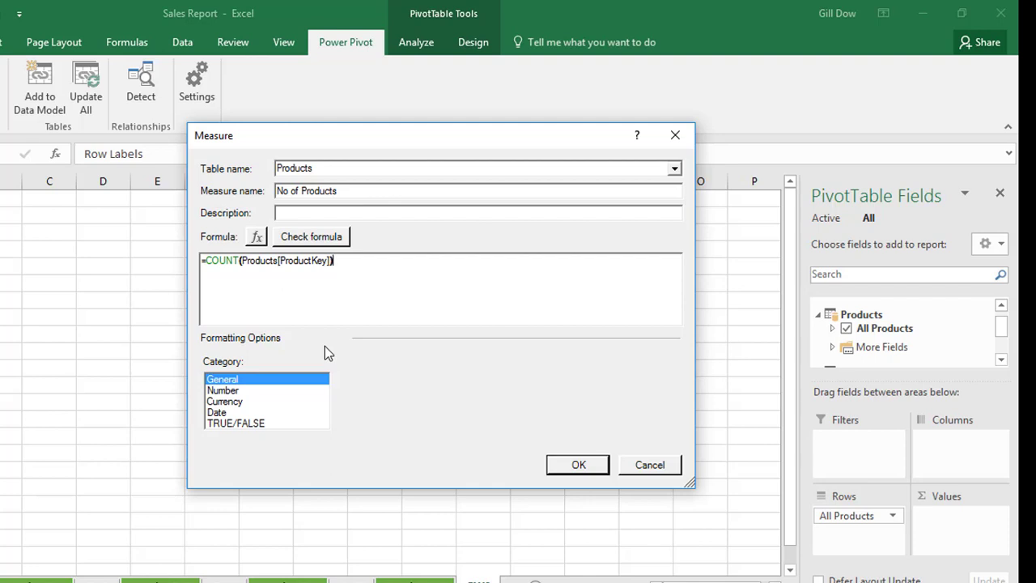
# Format the measure as a whole number with the 1000 separator, then check its formula and create it.
pyautogui.click(247, 391)
pyautogui.click(550, 383)
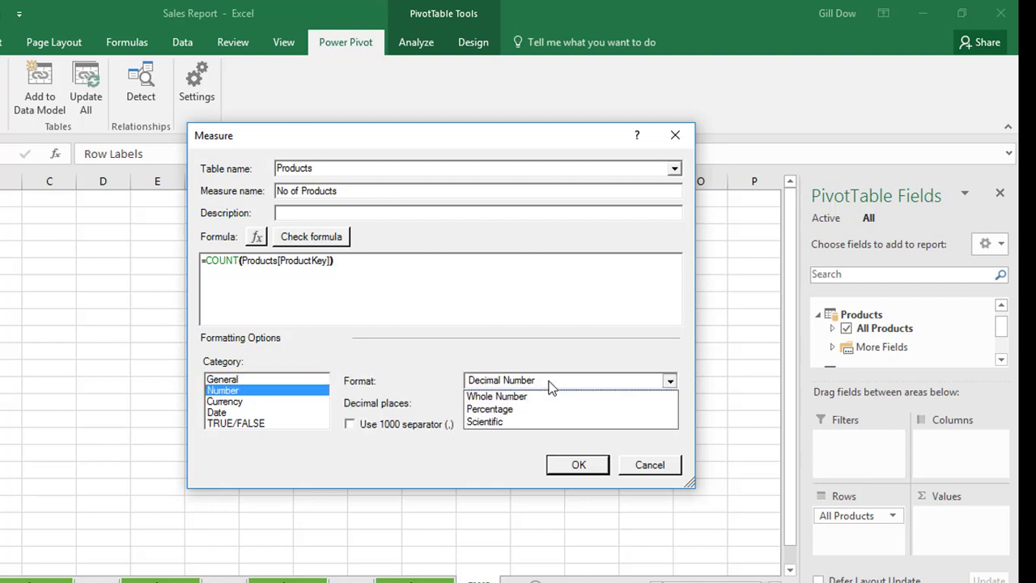
pyautogui.click(518, 409)
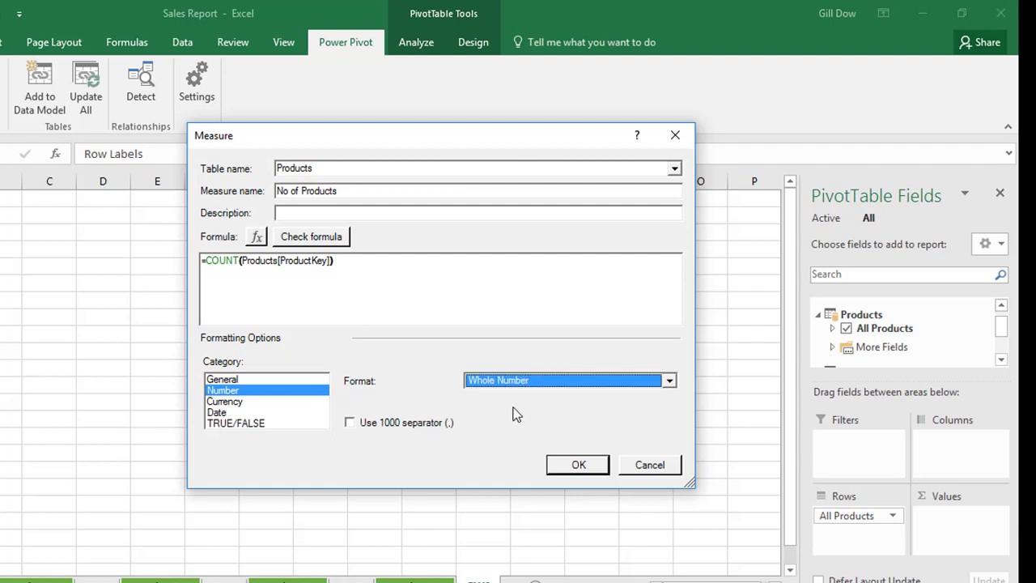
pyautogui.click(356, 428)
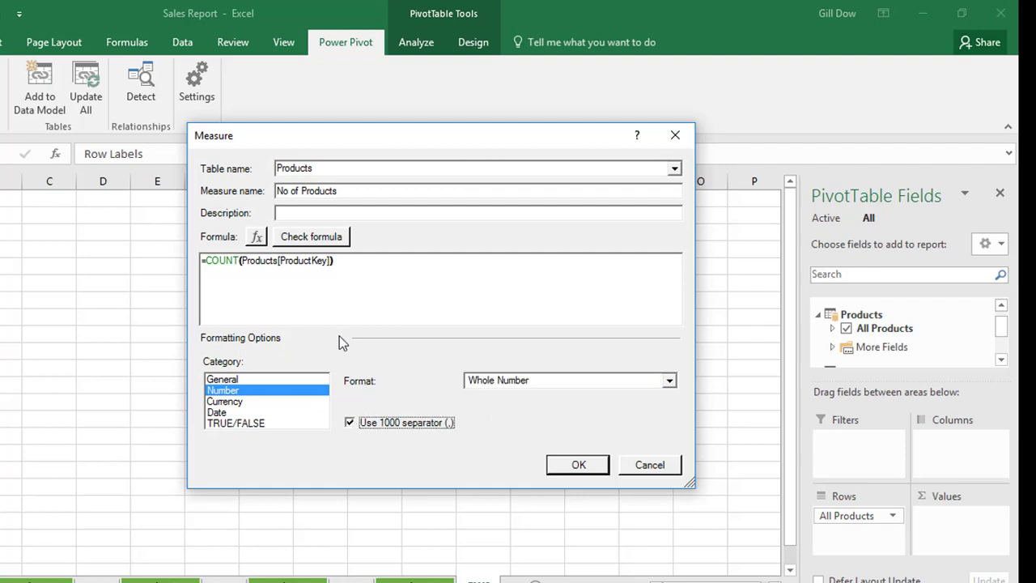
pyautogui.click(331, 242)
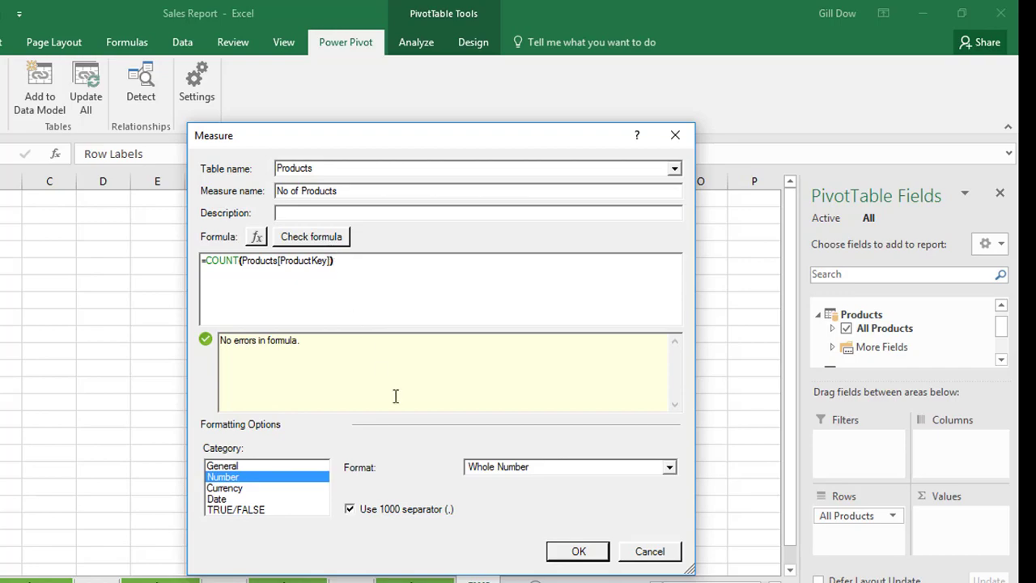
pyautogui.click(579, 551)
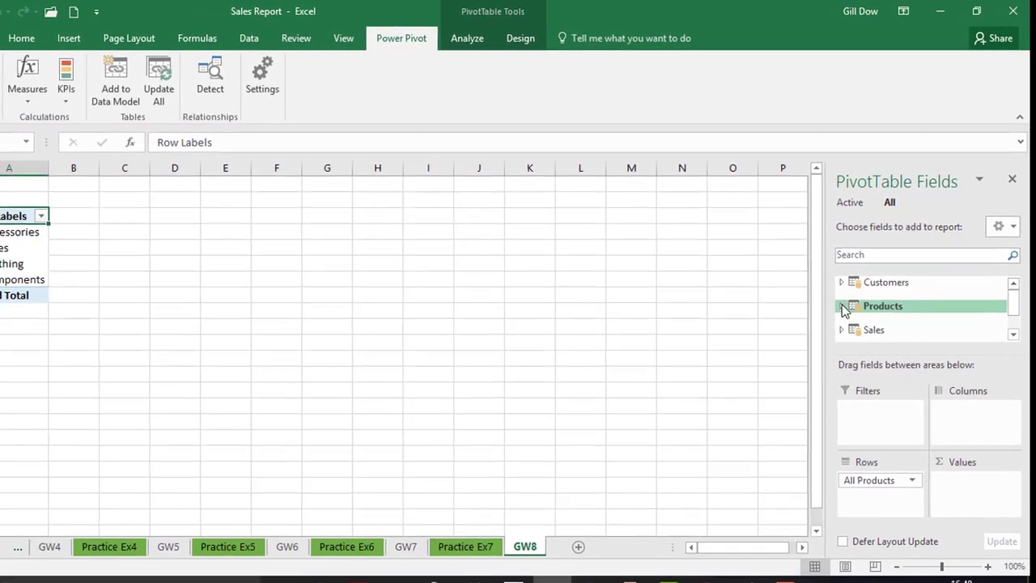
# Add the No of Products measure from the Products table to the PivotTable's values.
pyautogui.click(842, 307)
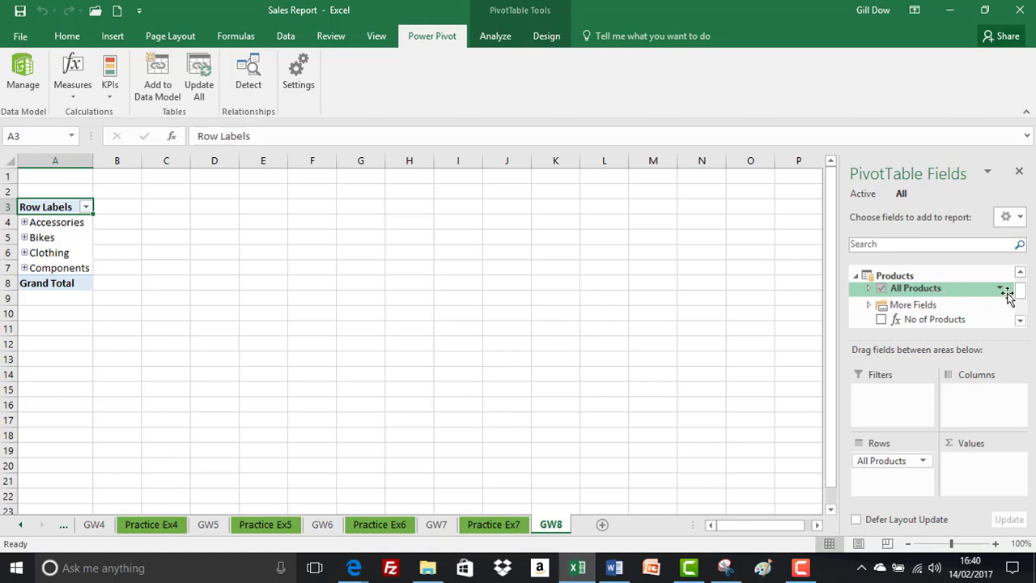
pyautogui.moveTo(1020, 296); pyautogui.dragTo(1020, 301)
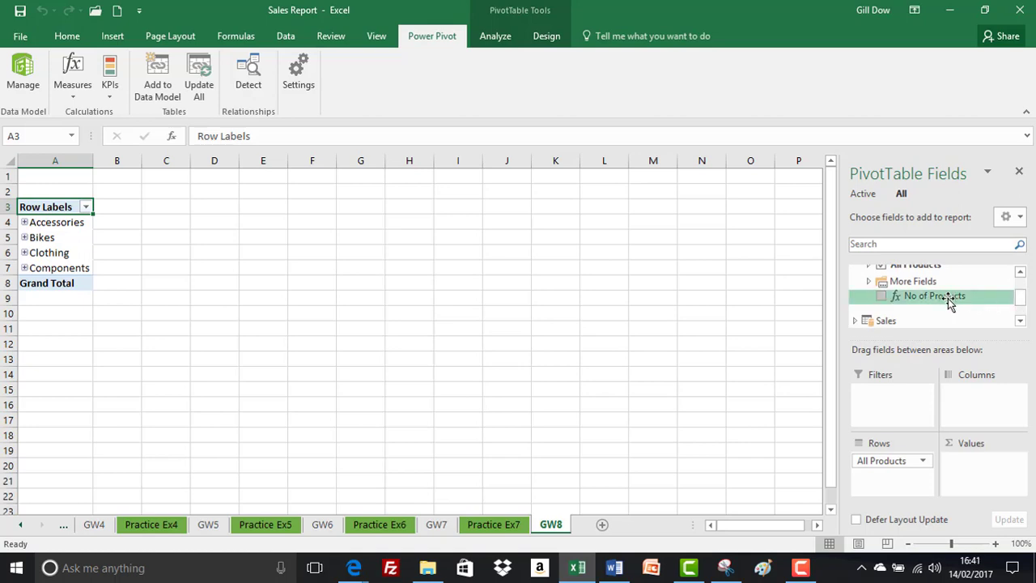
pyautogui.moveTo(950, 301); pyautogui.dragTo(982, 471)
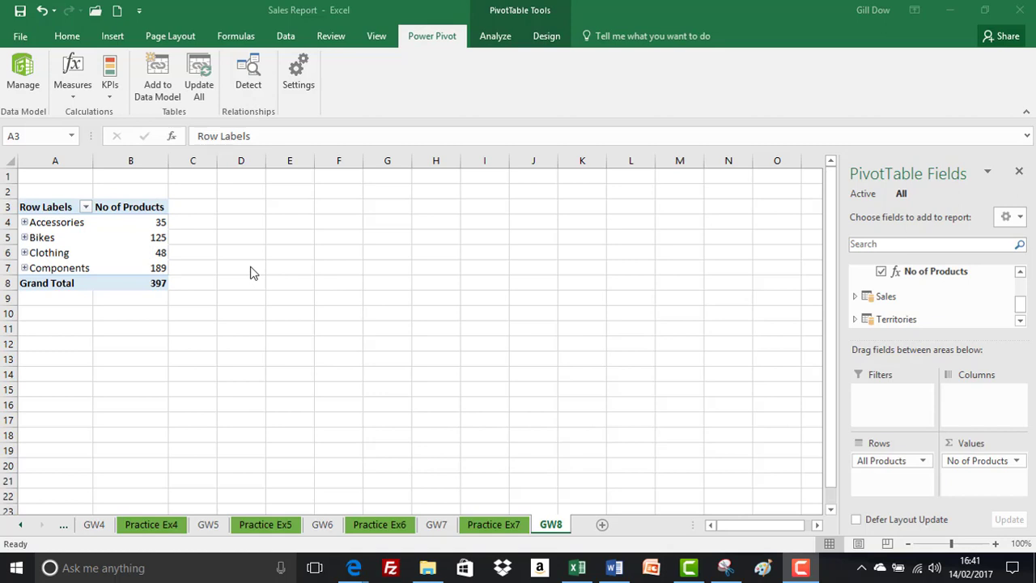
# Start a new Power Pivot measure in the Products table and name it NO OF RECORD TEST.
pyautogui.click(153, 222)
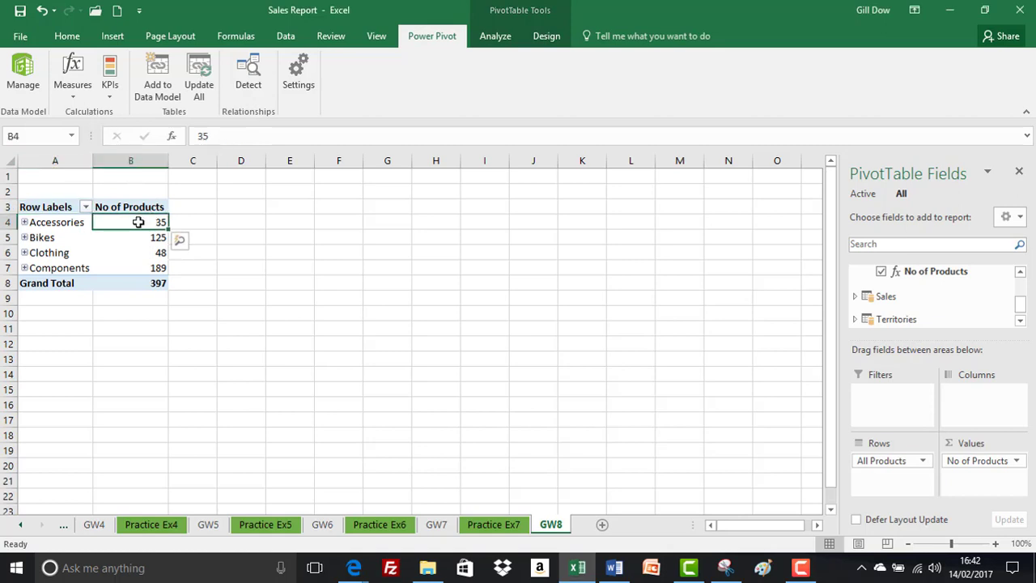
pyautogui.click(74, 95)
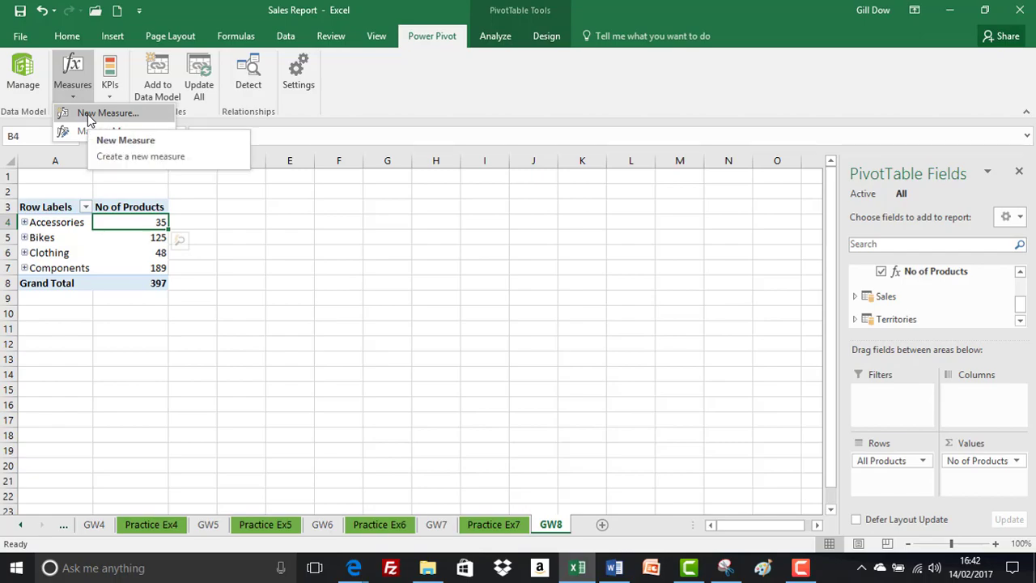
pyautogui.click(88, 114)
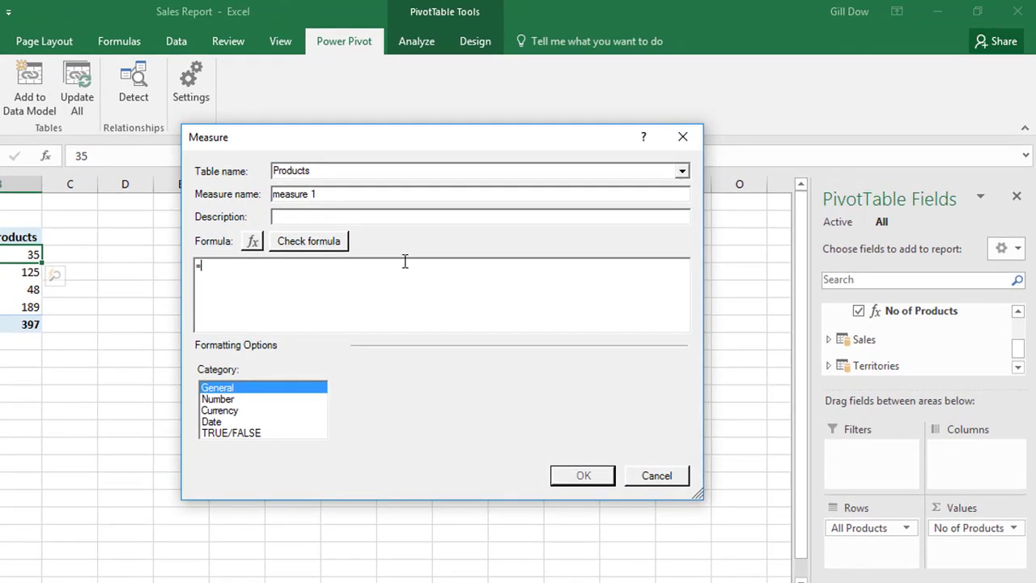
pyautogui.moveTo(336, 194); pyautogui.dragTo(229, 203)
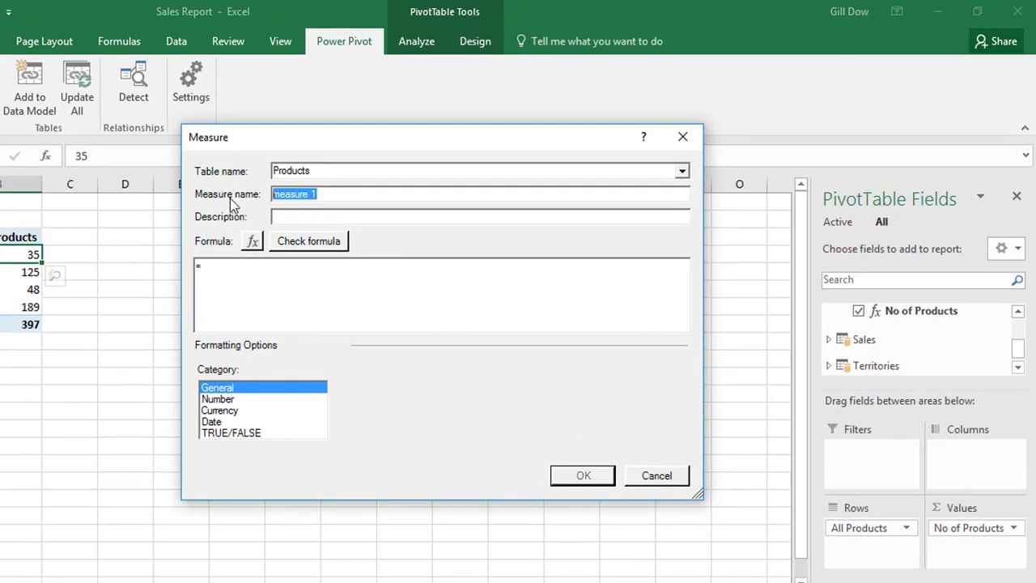
pyautogui.write('NO OF REC')
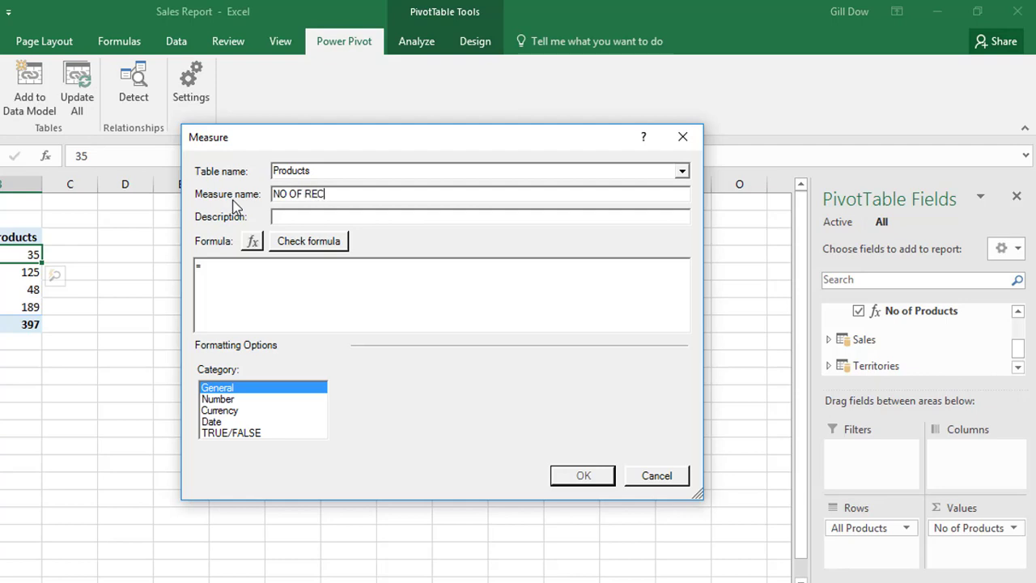
pyautogui.write('ORD TEST')
# Enter the measure formula =COUNT(Products[Color]).
pyautogui.click(224, 274)
pyautogui.write('COUNT(')
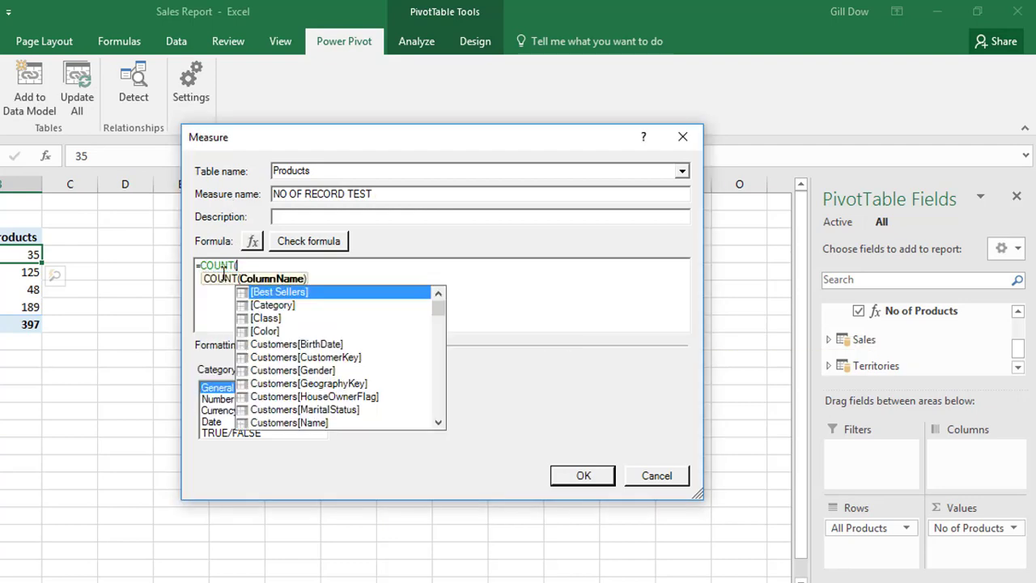
pyautogui.write('PRODUCTS')
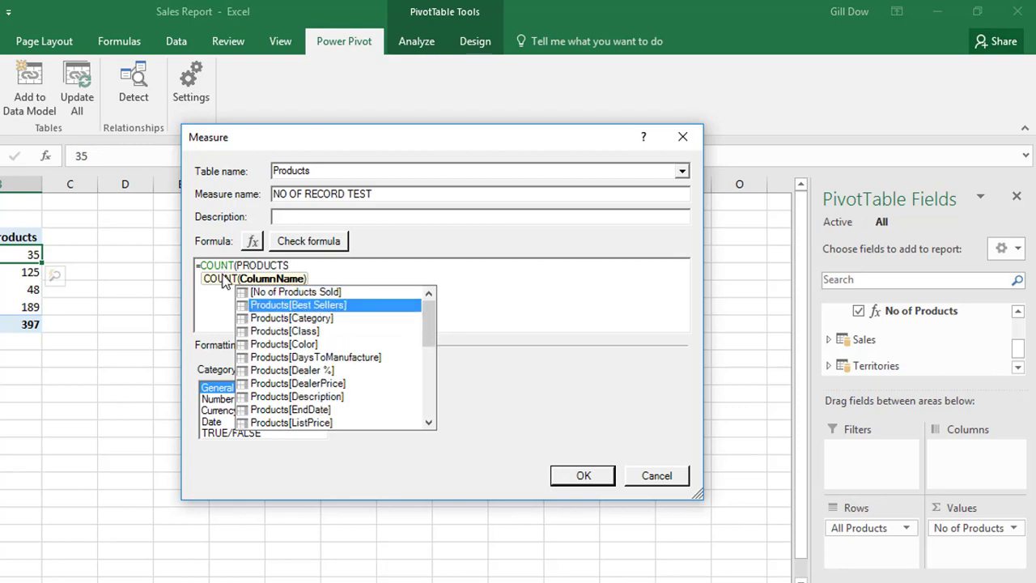
pyautogui.click(278, 347)
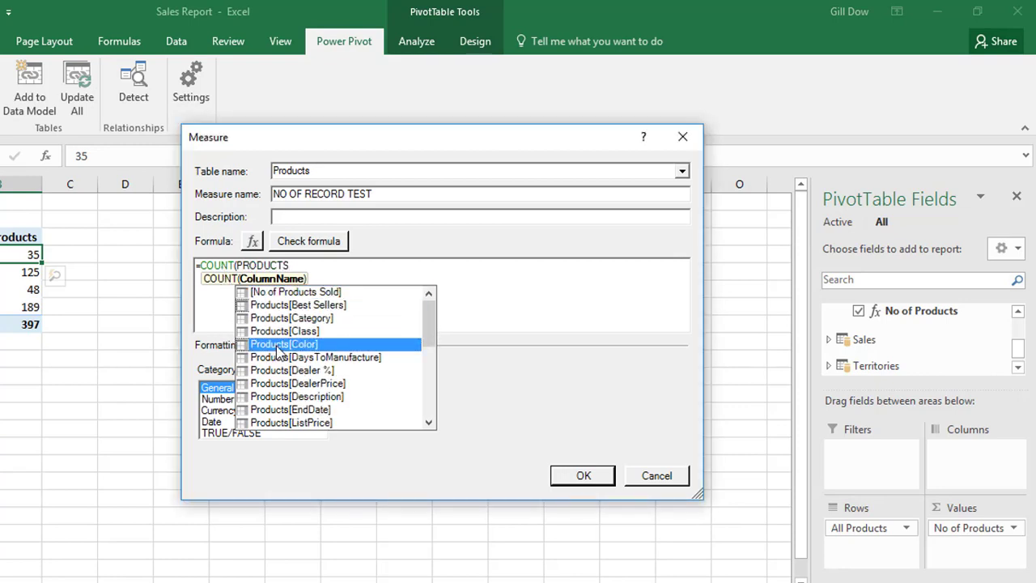
pyautogui.doubleClick(279, 346)
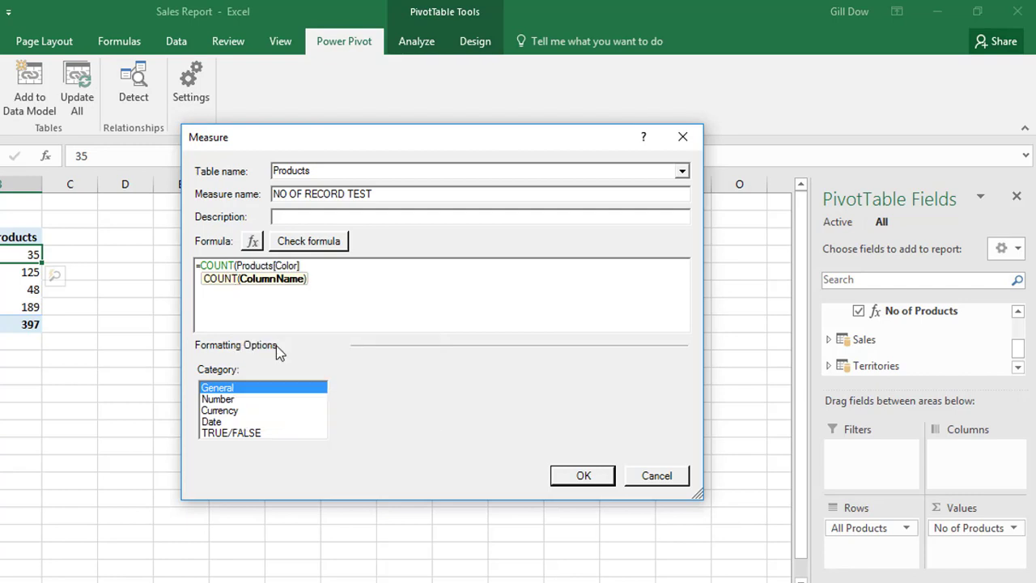
pyautogui.write(')')
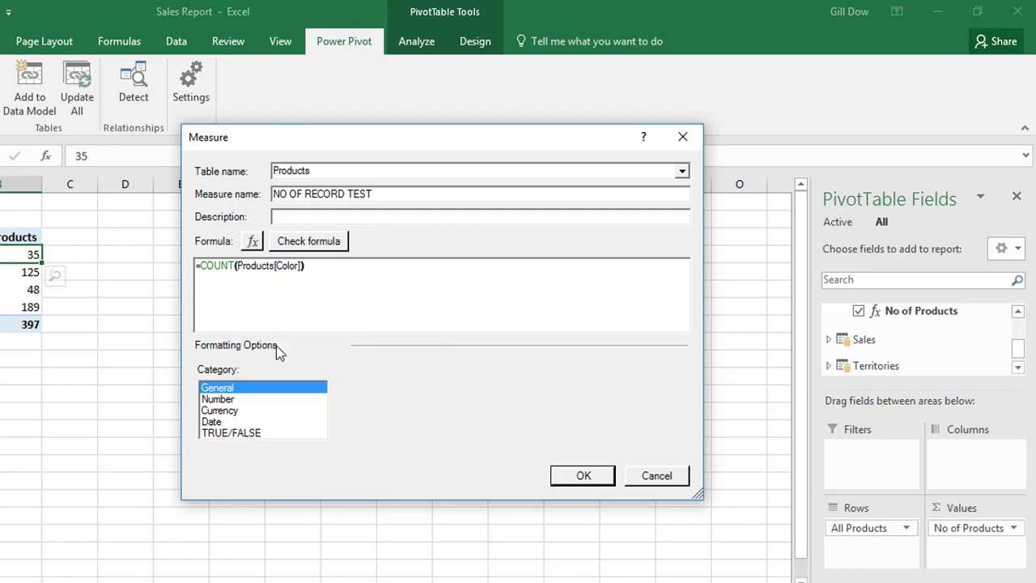
# Format the NO OF RECORD TEST measure as a whole number with the 1000 separator and create it.
pyautogui.click(230, 402)
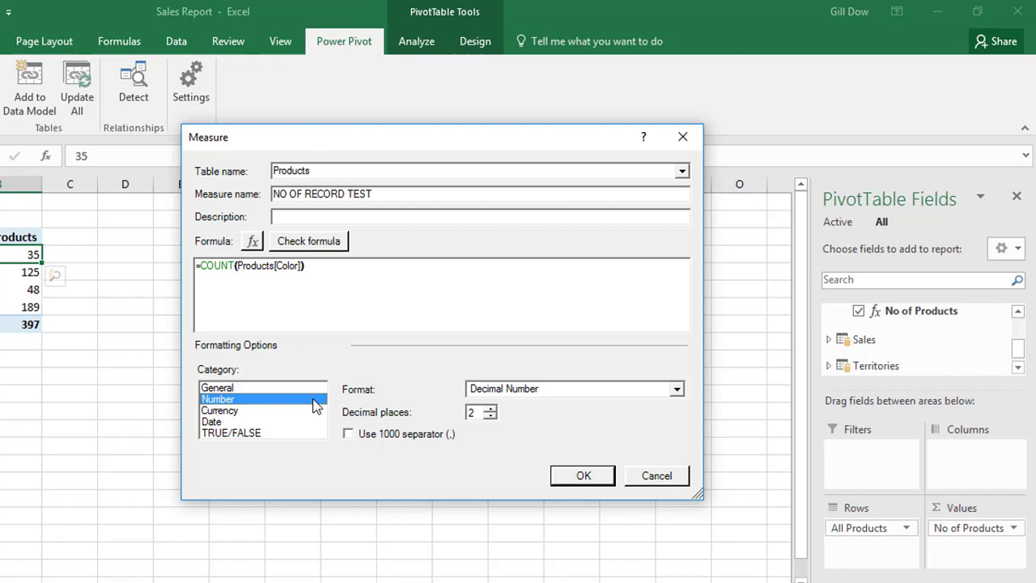
pyautogui.click(508, 390)
pyautogui.click(498, 416)
pyautogui.click(382, 434)
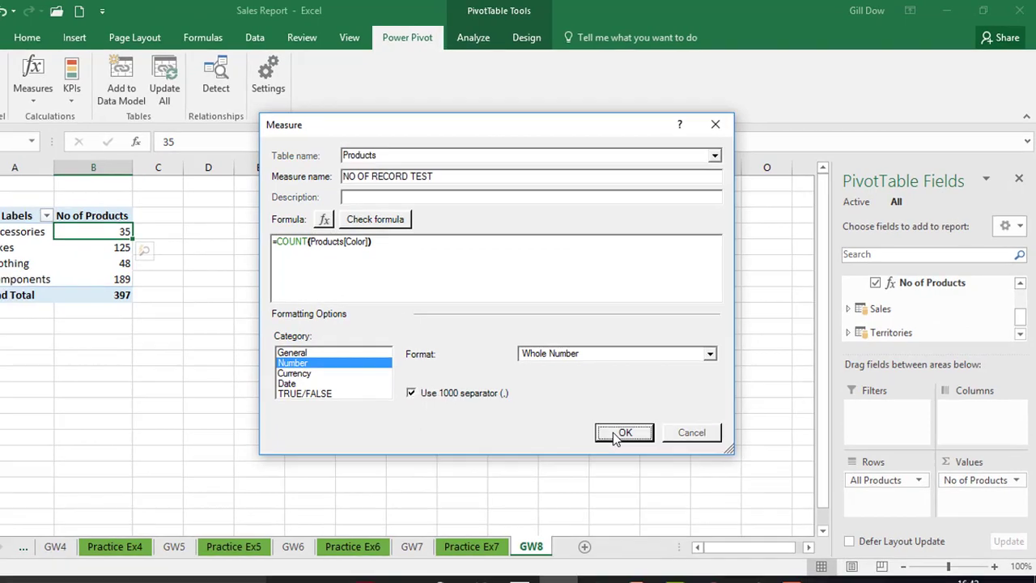
pyautogui.click(591, 461)
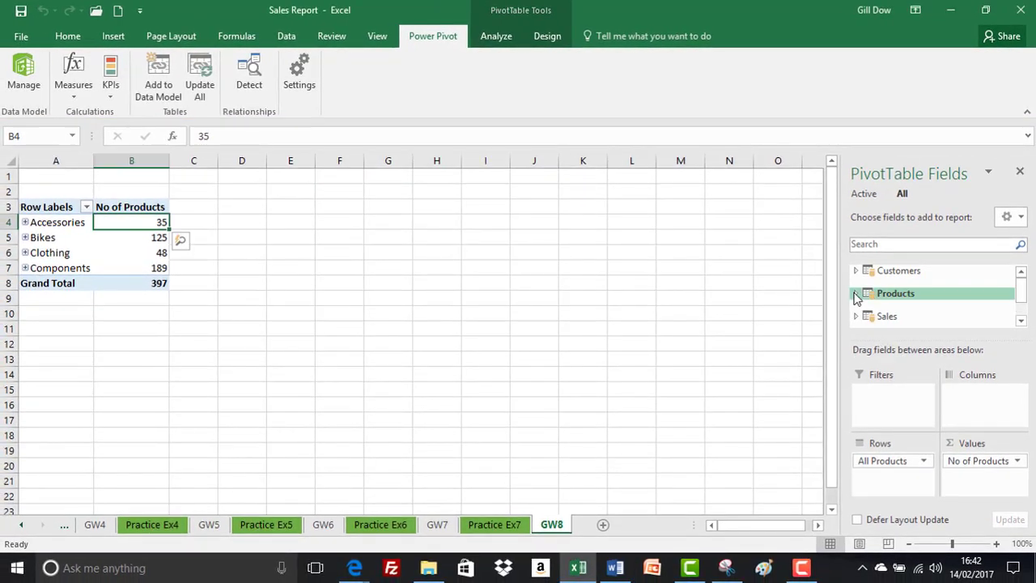
# Try to add the NO OF RECORD TEST measure from the Products table to the PivotTable's values.
pyautogui.click(855, 295)
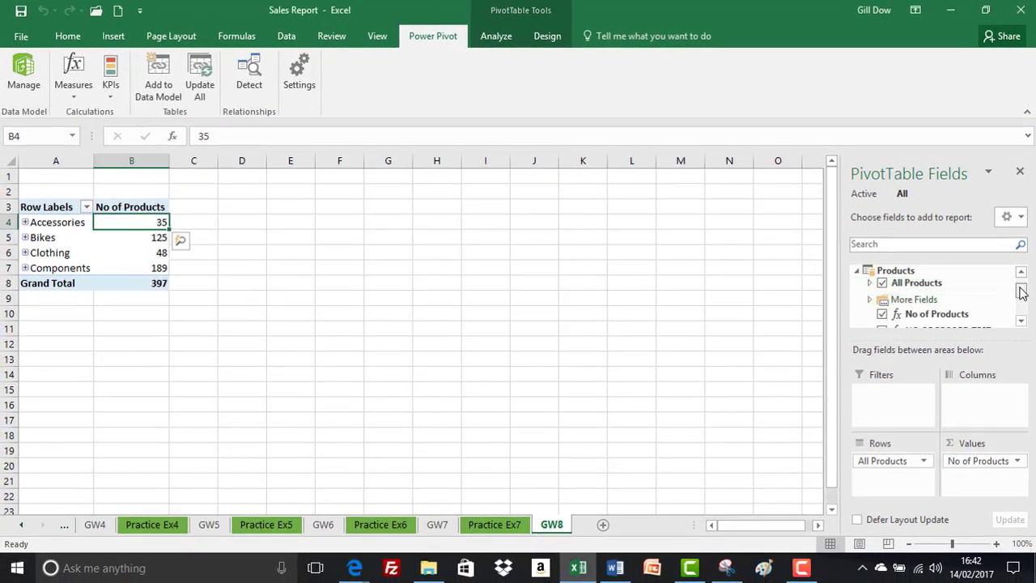
pyautogui.moveTo(1021, 293); pyautogui.dragTo(1020, 302)
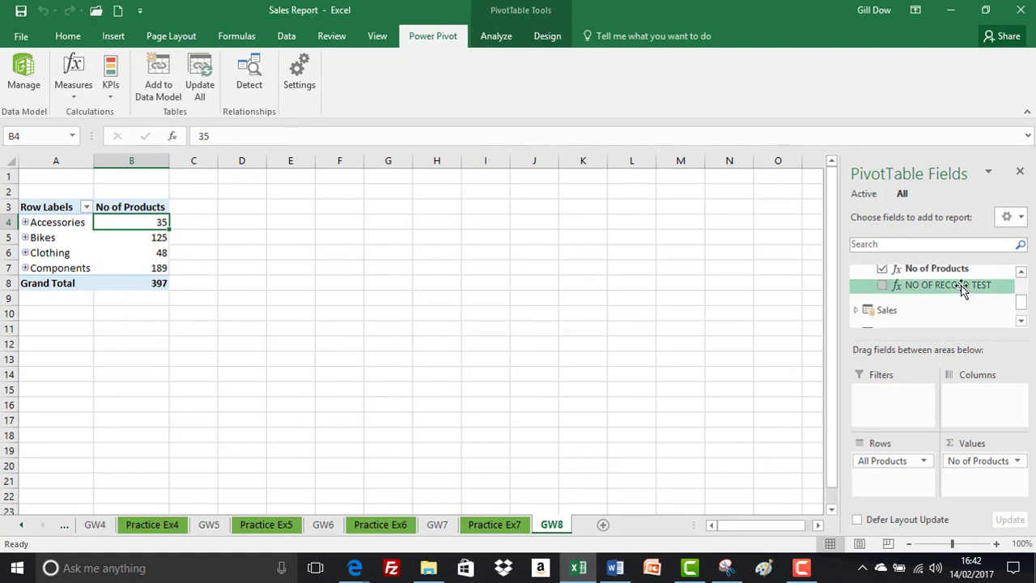
pyautogui.moveTo(961, 290); pyautogui.dragTo(980, 481)
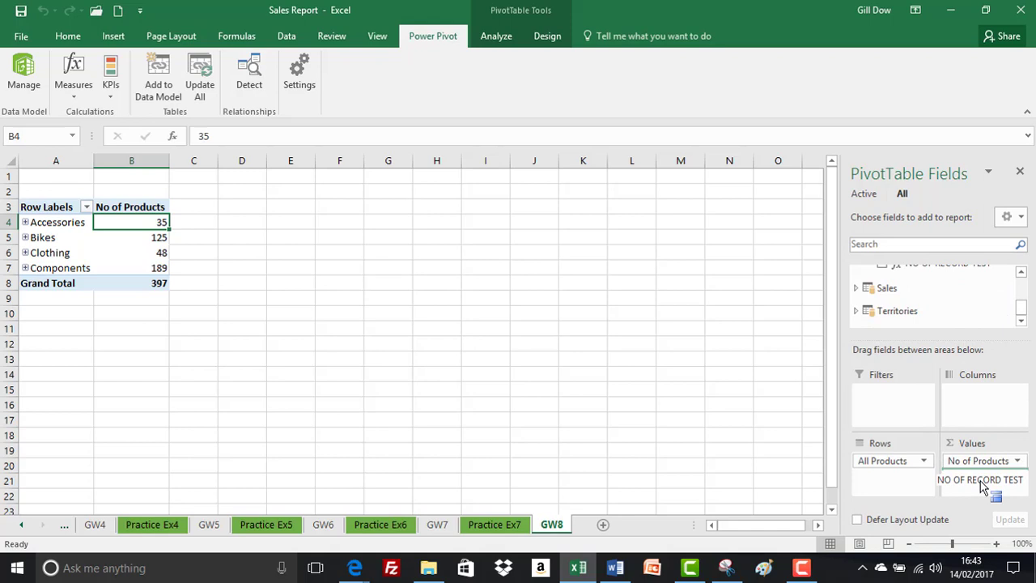
pyautogui.moveTo(981, 481); pyautogui.dragTo(980, 481)
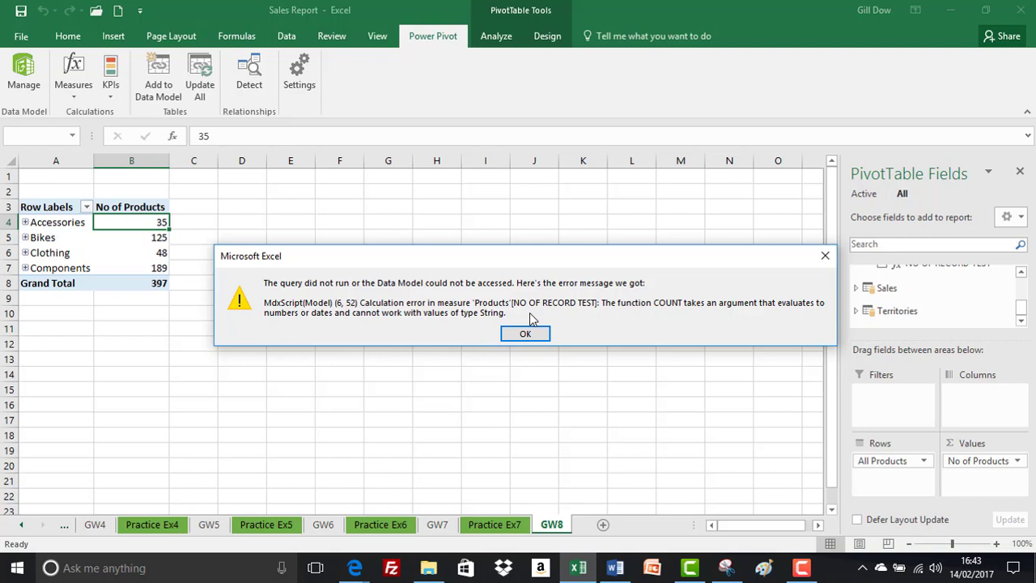
pyautogui.click(526, 332)
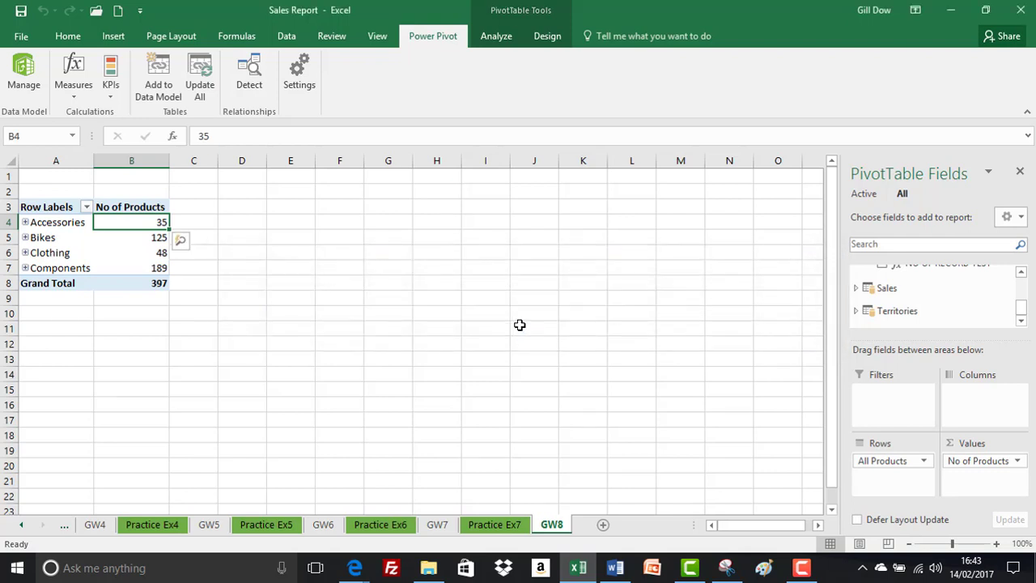
# Open the existing NO OF RECORD TEST measure for editing and remove the Color column reference from its COUNT formula.
pyautogui.click(73, 97)
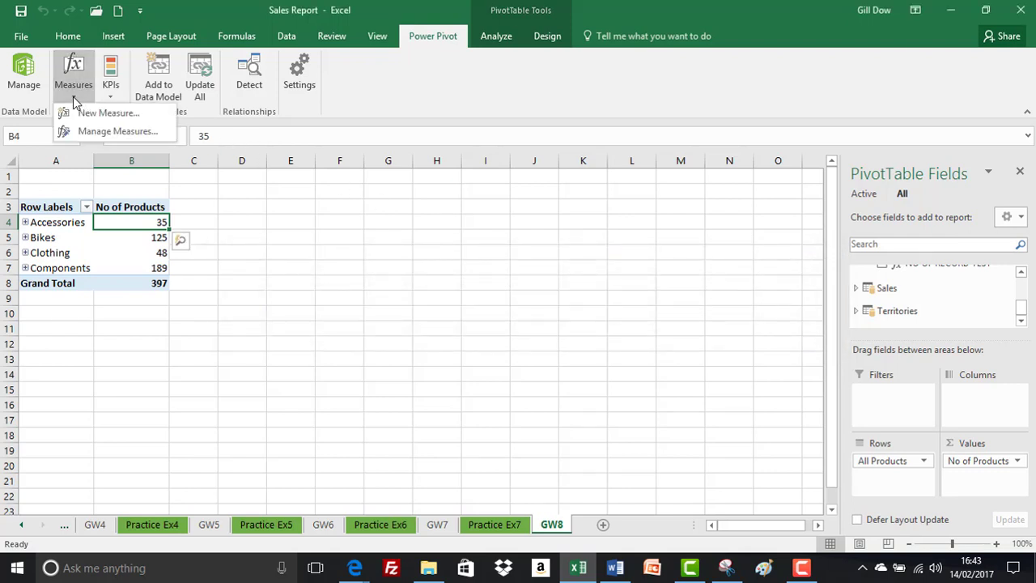
pyautogui.click(86, 132)
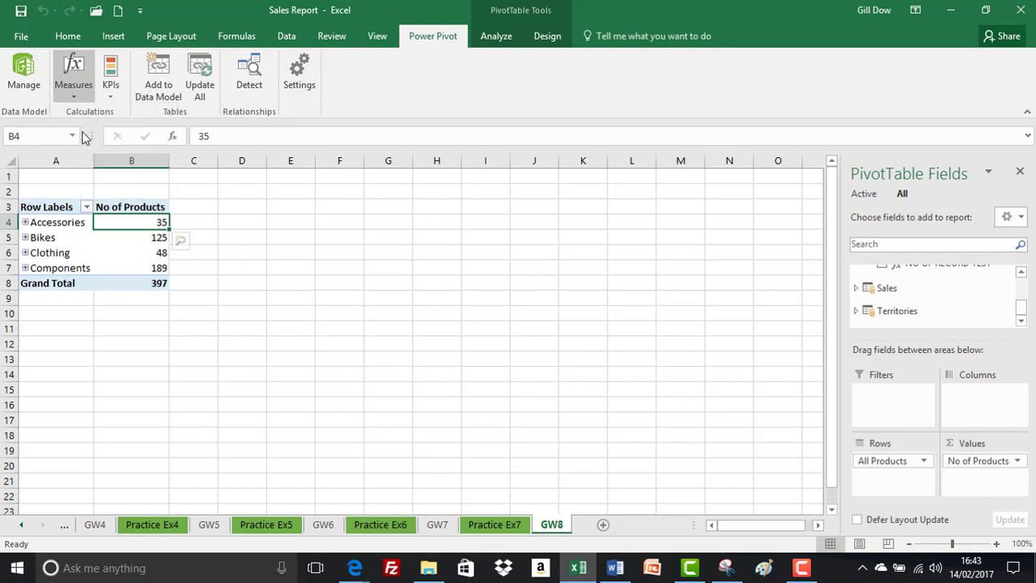
pyautogui.click(93, 142)
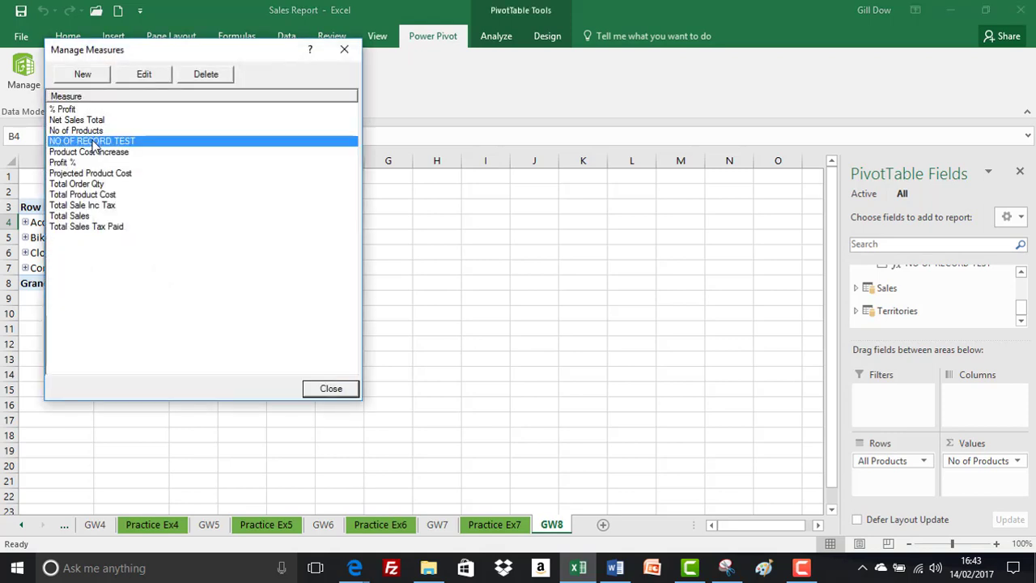
pyautogui.click(153, 79)
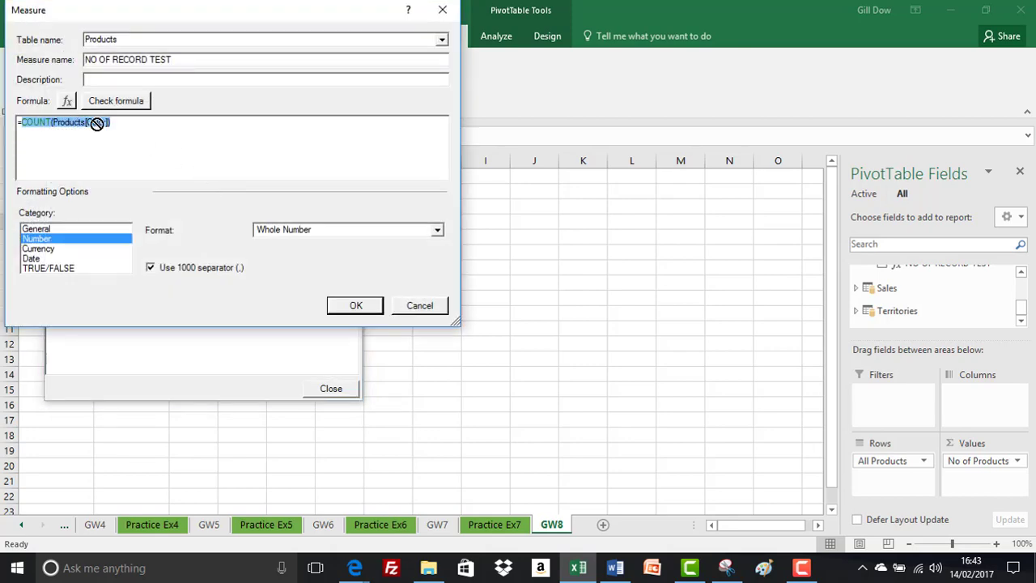
pyautogui.click(107, 122)
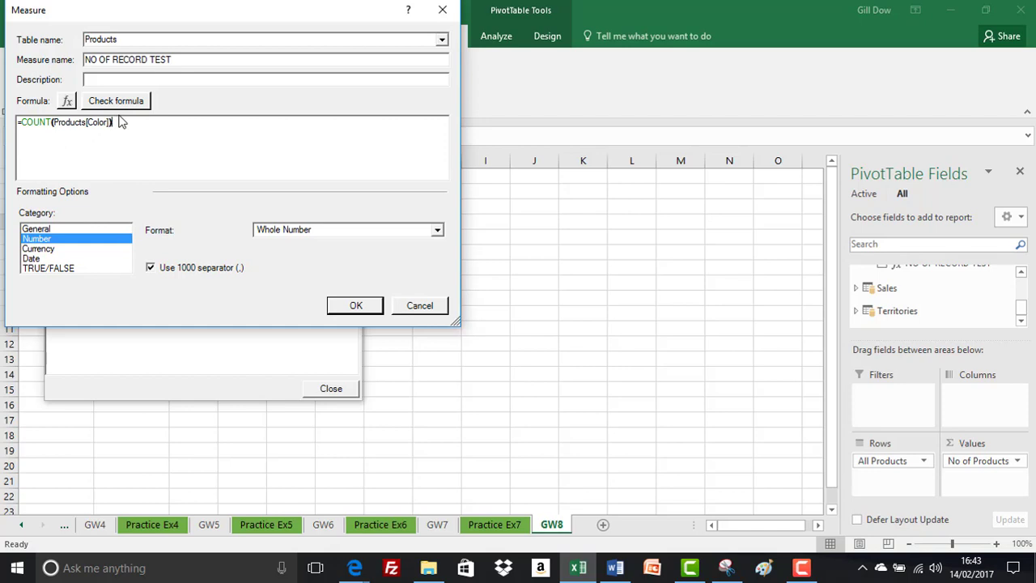
pyautogui.press('BackSpace')
pyautogui.press('BackSpace')
pyautogui.press('BackSpace')
pyautogui.press('BackSpace')
pyautogui.press('BackSpace')
pyautogui.press('BackSpace')
pyautogui.press('BackSpace')
pyautogui.press('BackSpace')
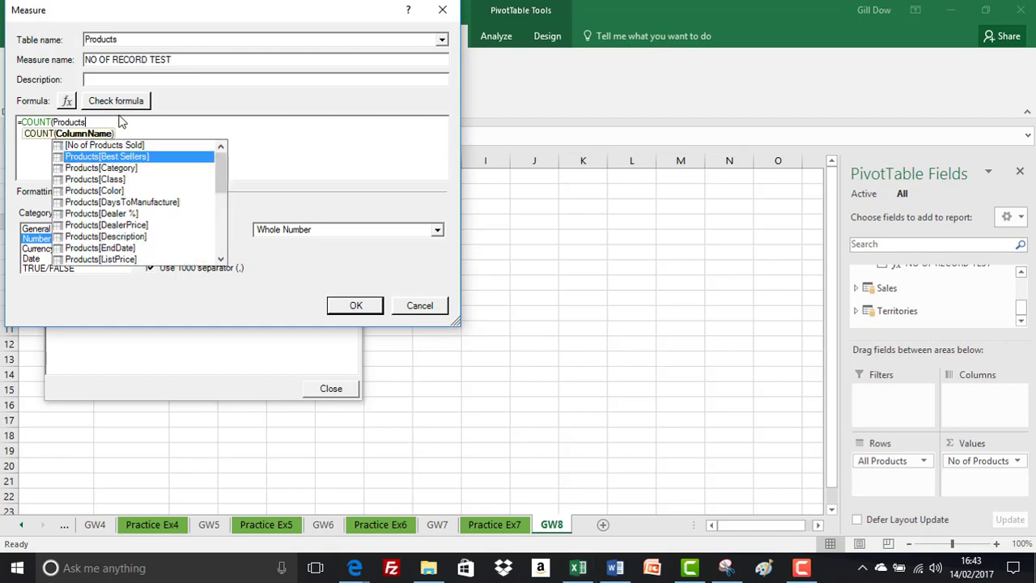
# Complete the measure's formula as =COUNT(Products[ListPrice]), save it and close the list of measures.
pyautogui.click(123, 260)
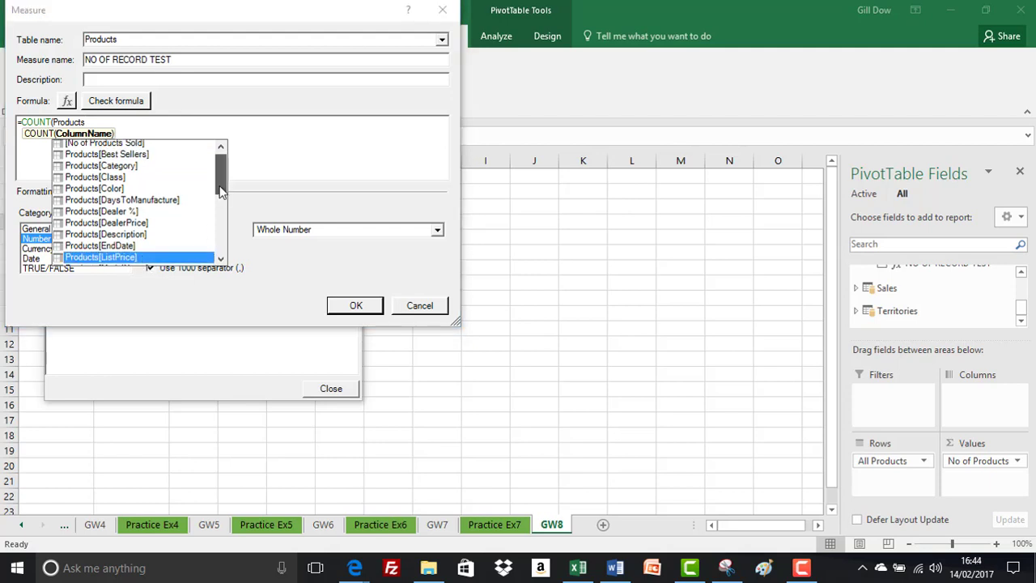
pyautogui.scroll(-1, 186, 246)
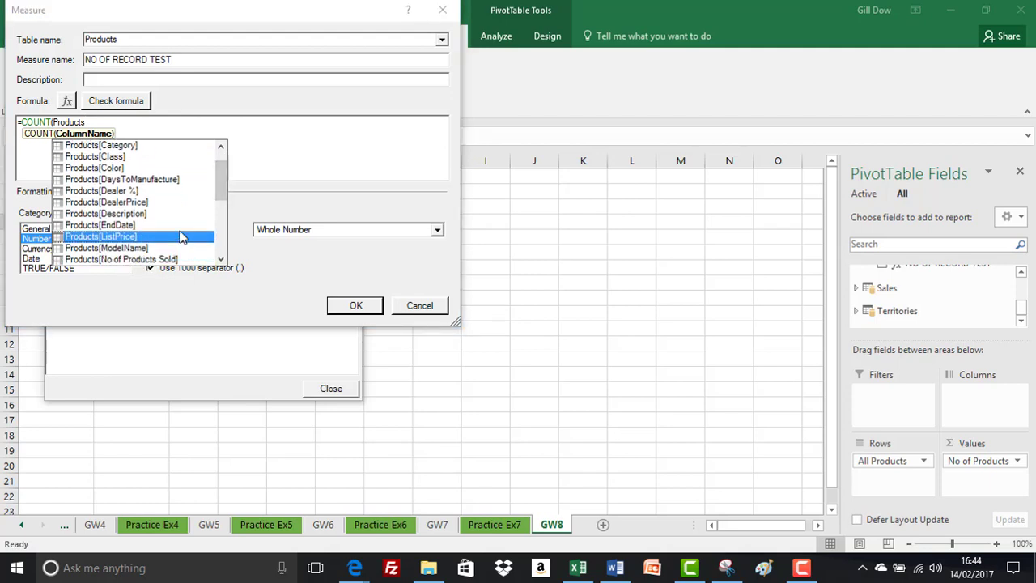
pyautogui.doubleClick(180, 237)
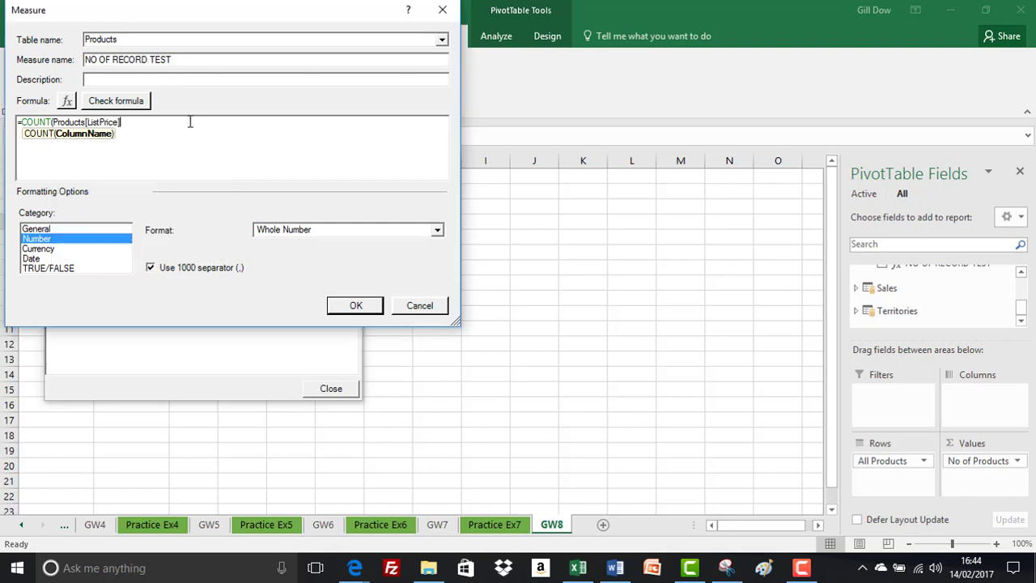
pyautogui.write(')')
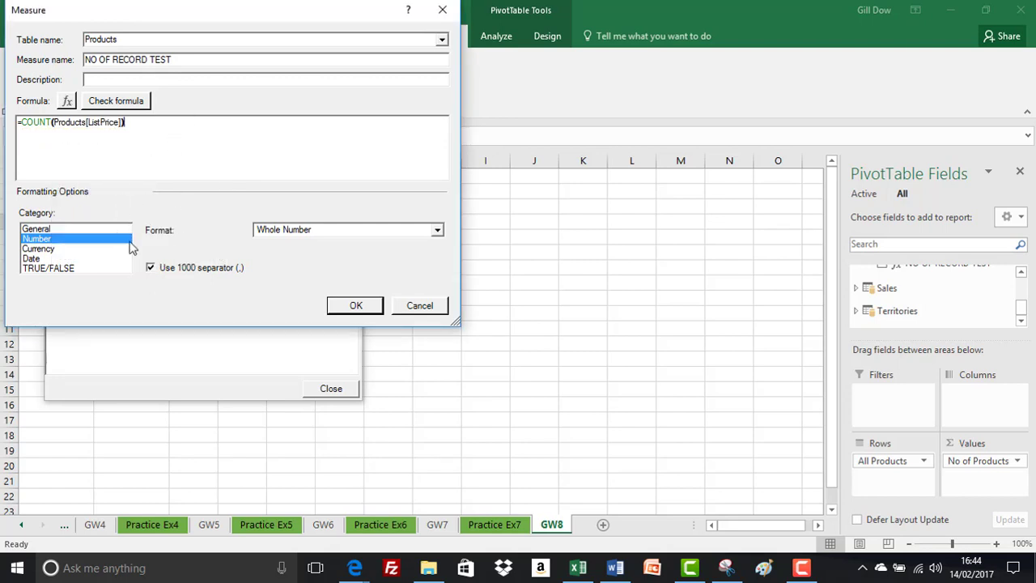
pyautogui.click(348, 306)
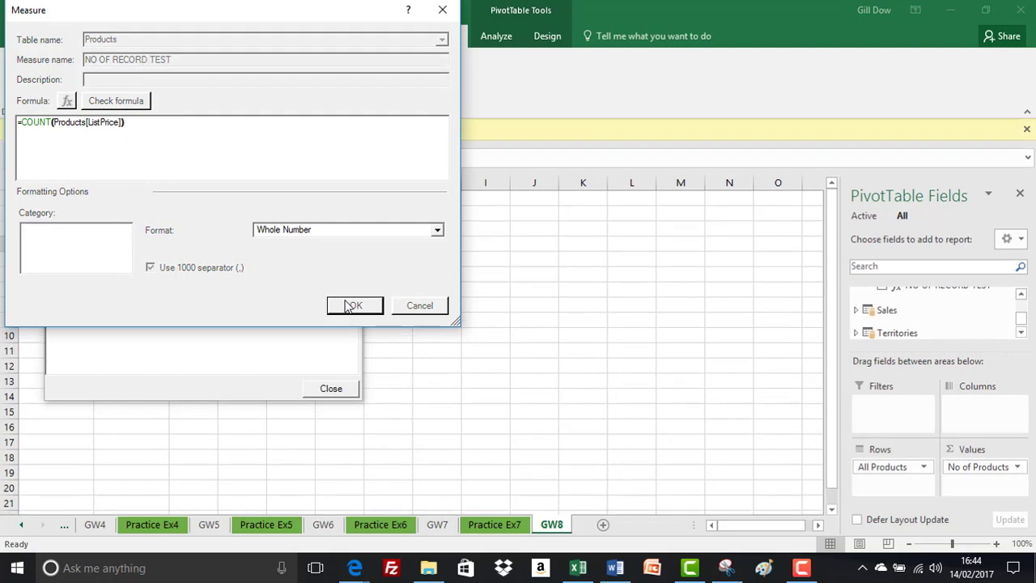
pyautogui.click(327, 389)
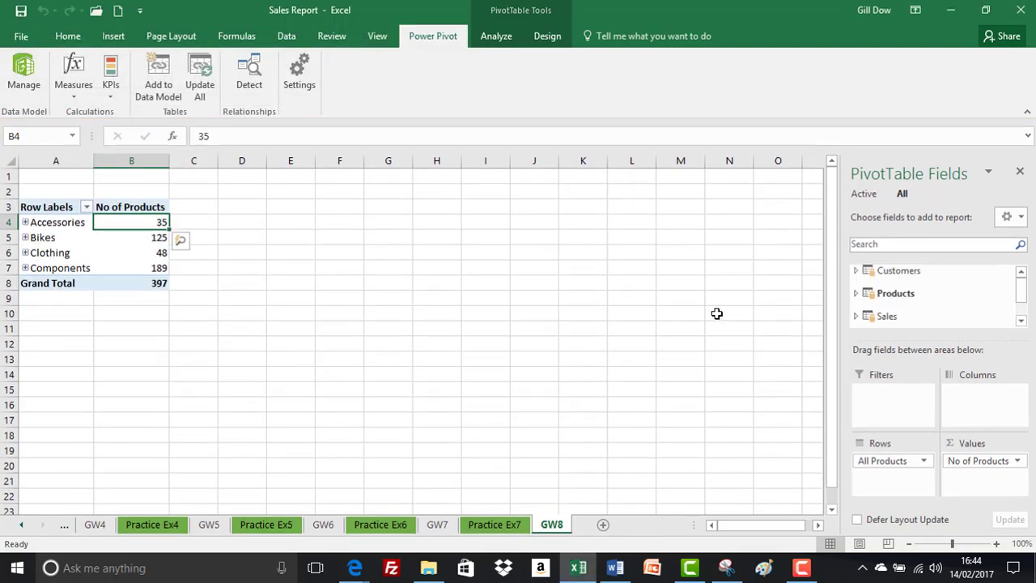
# Add the corrected NO OF RECORD TEST measure to the PivotTable's values below No of Products.
pyautogui.click(858, 295)
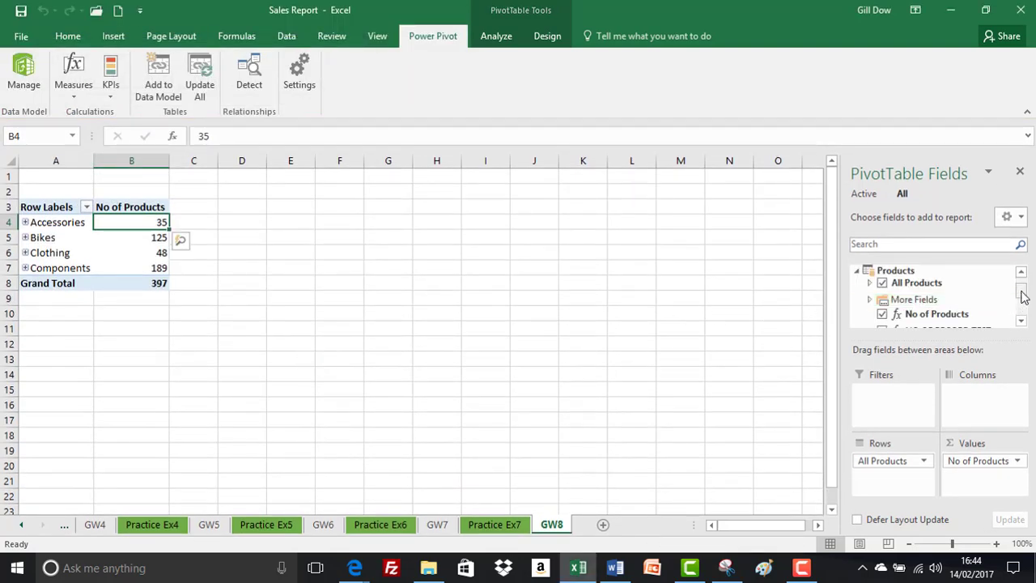
pyautogui.moveTo(1023, 292); pyautogui.dragTo(991, 480)
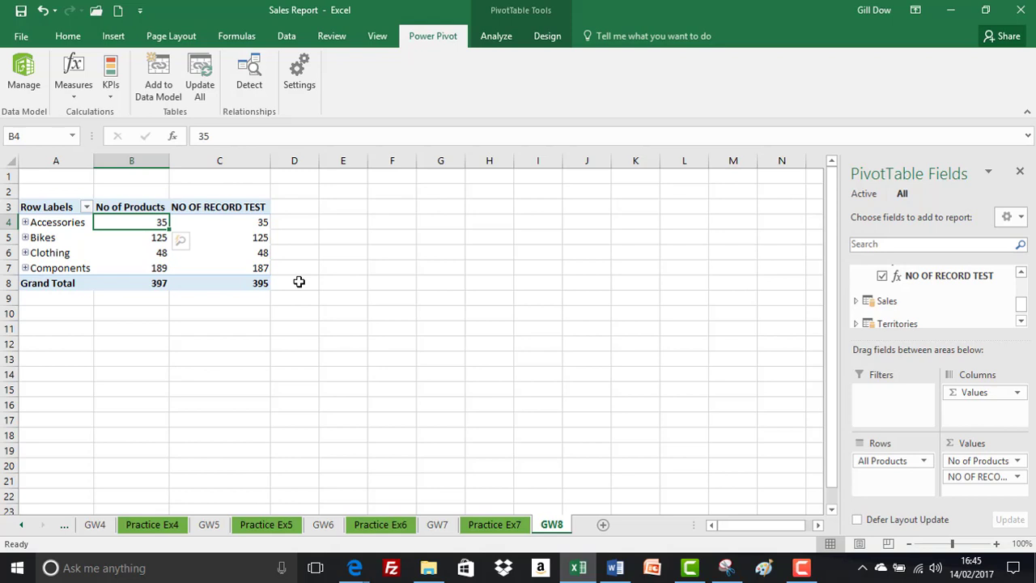
# Start a new measure in the Products table and name it NO OF RECORDS TEST TEXT.
pyautogui.click(74, 96)
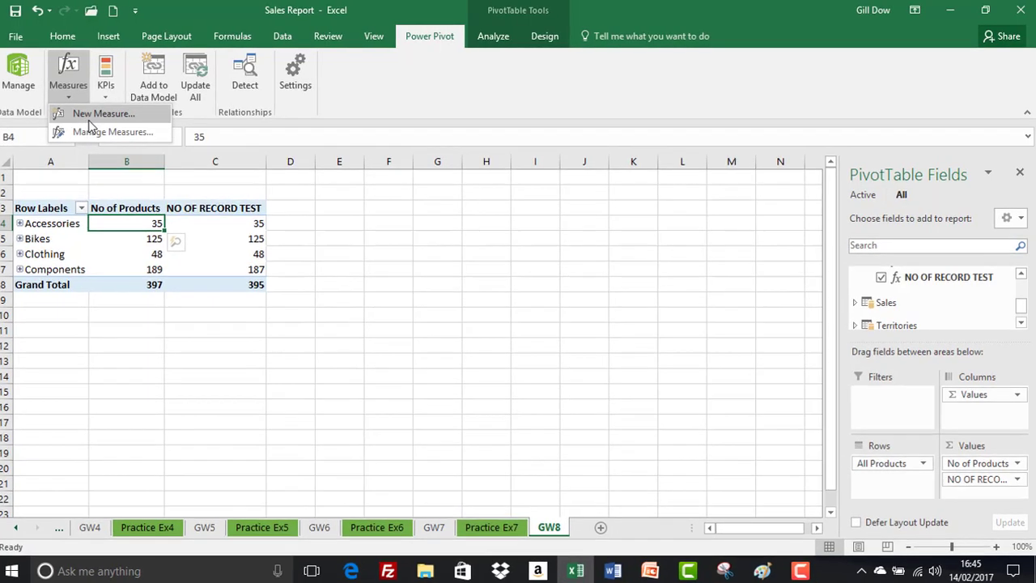
pyautogui.click(89, 113)
pyautogui.moveTo(430, 173); pyautogui.dragTo(322, 168)
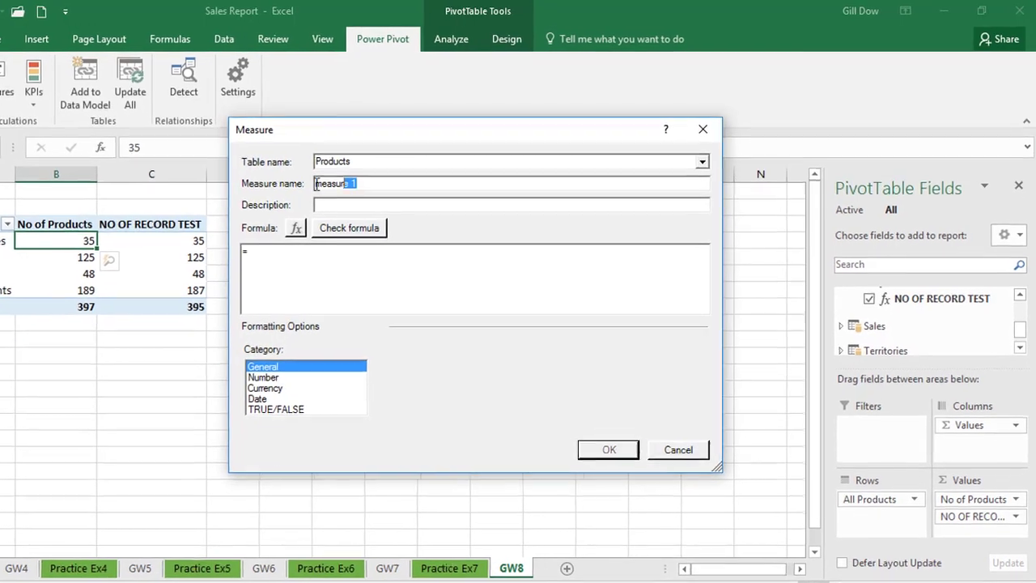
pyautogui.write('nO OF')
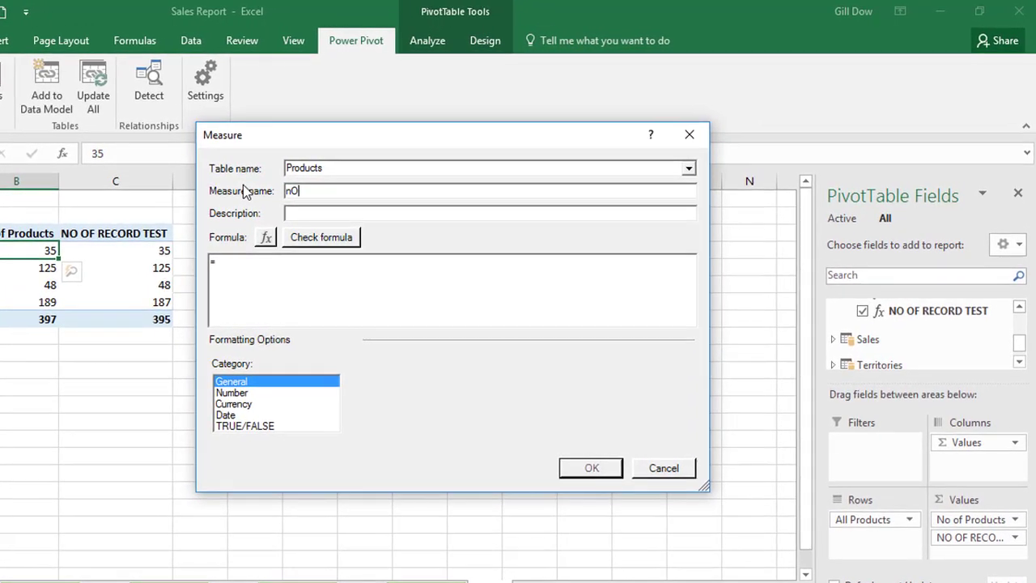
pyautogui.press('BackSpace')
pyautogui.press('BackSpace')
pyautogui.press('BackSpace')
pyautogui.press('BackSpace')
pyautogui.press('BackSpace')
pyautogui.press('BackSpace')
pyautogui.write('NO OF RECORDS ')
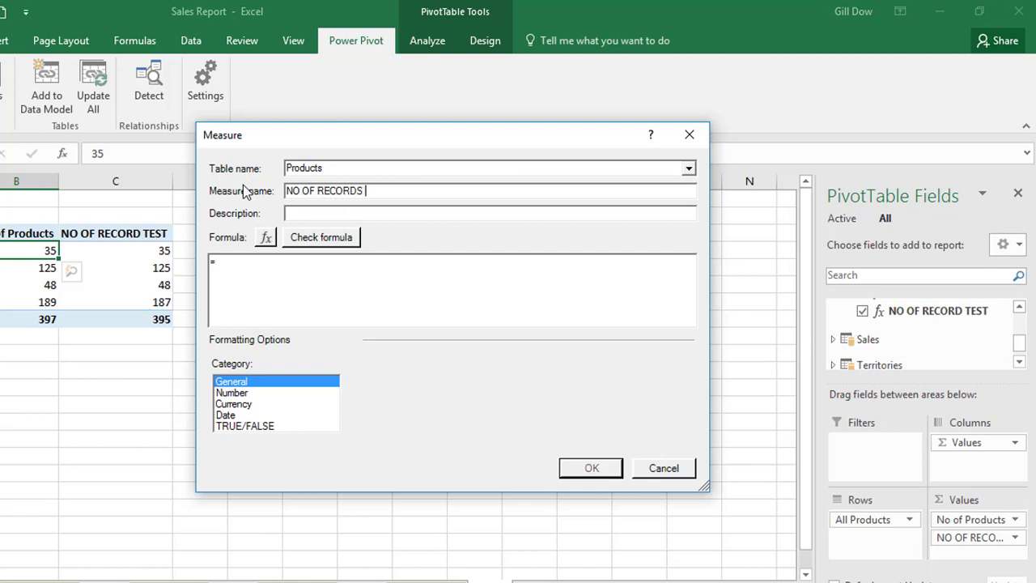
pyautogui.write('TEST TEXT')
# Enter =COUNTA(Products[Color]) as the formula of the NO OF RECORDS TEST TEXT measure.
pyautogui.click(252, 258)
pyautogui.write('COUNTA')
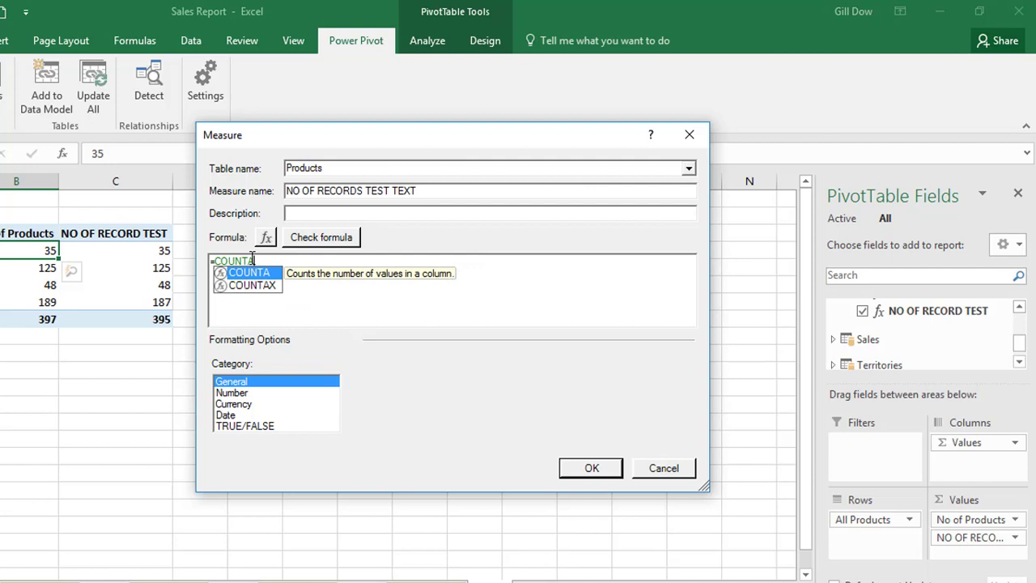
pyautogui.write('(PRODUCTS')
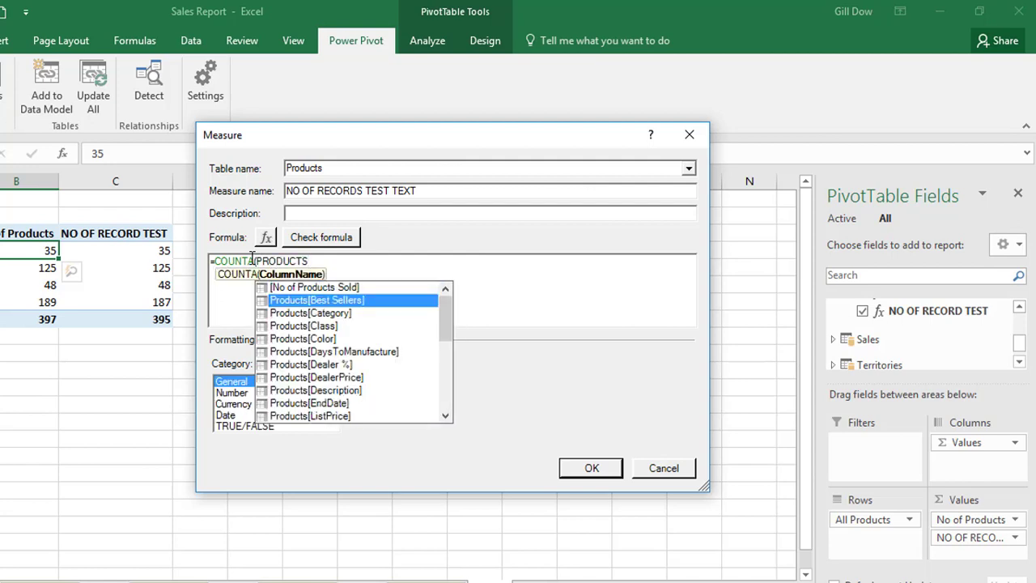
pyautogui.press('Down')
pyautogui.press('Down')
pyautogui.press('Down')
pyautogui.press('Tab')
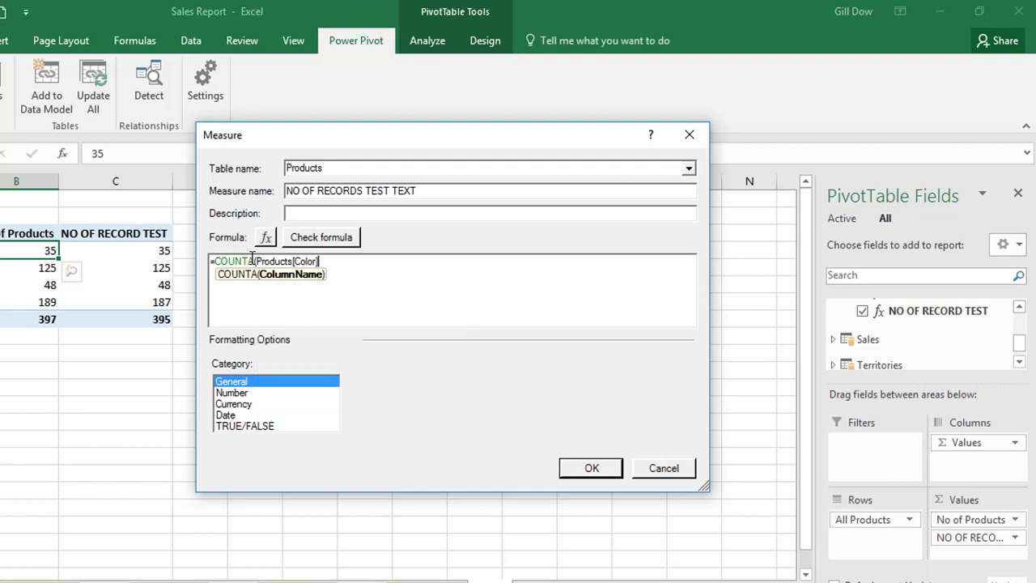
pyautogui.write(')')
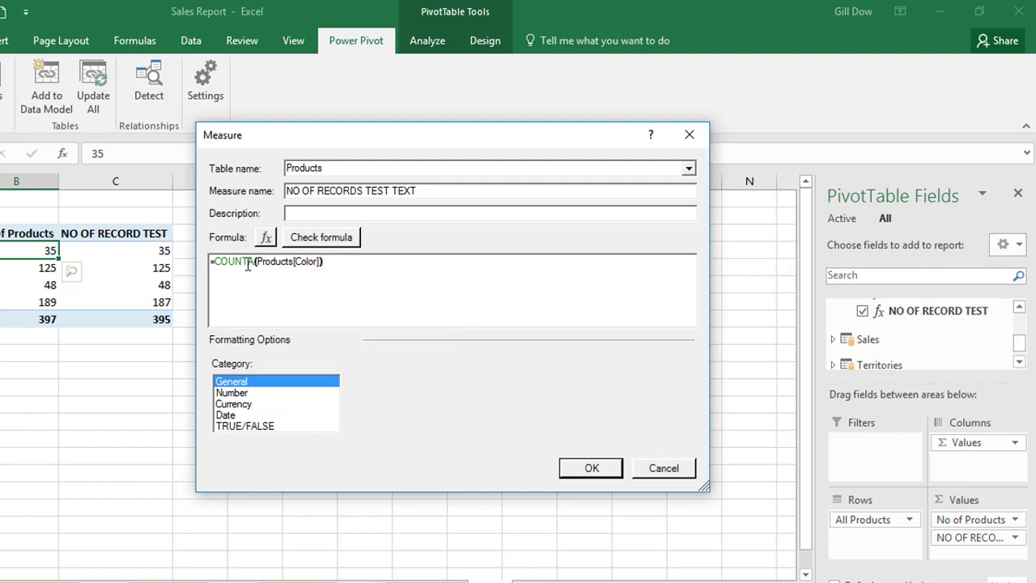
# Format the measure as a whole number with a 1000 separator, check its formula and save it.
pyautogui.click(243, 393)
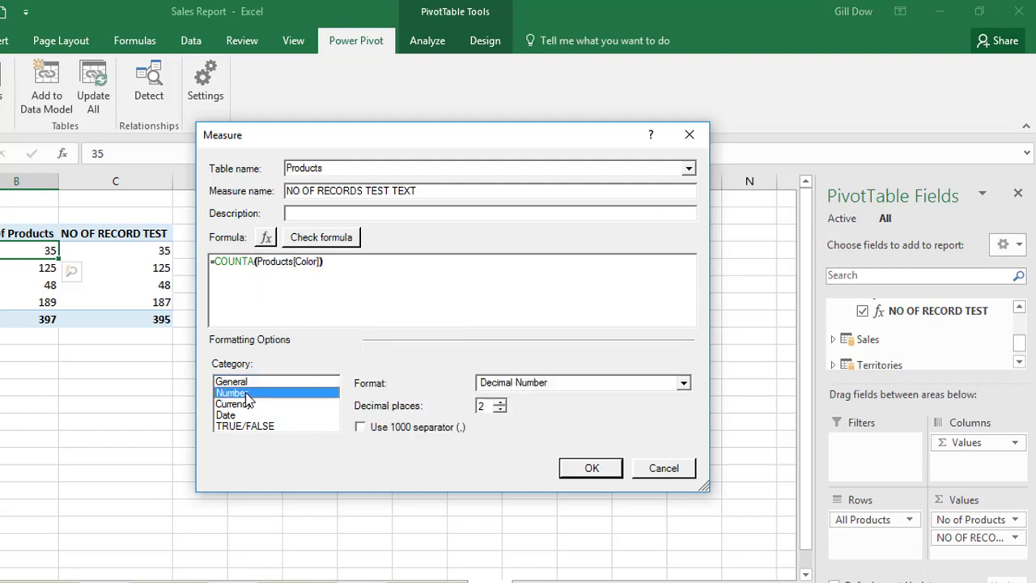
pyautogui.click(564, 385)
pyautogui.click(518, 405)
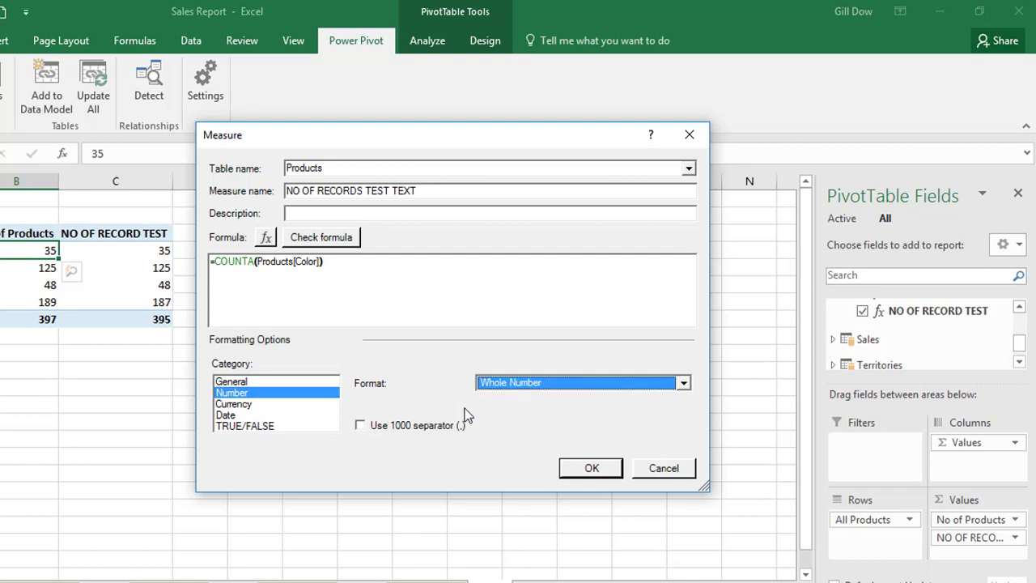
pyautogui.click(424, 428)
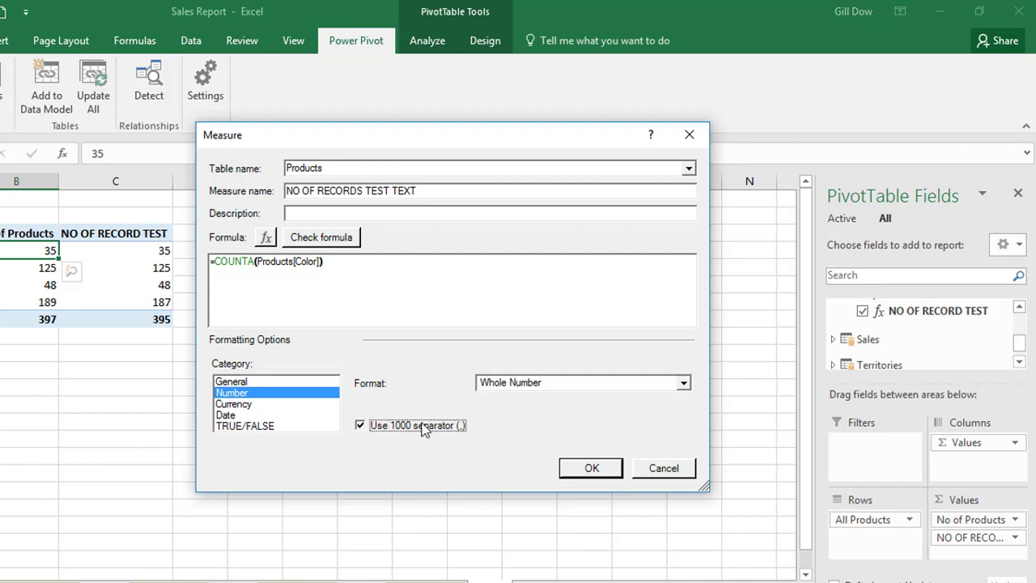
pyautogui.click(342, 242)
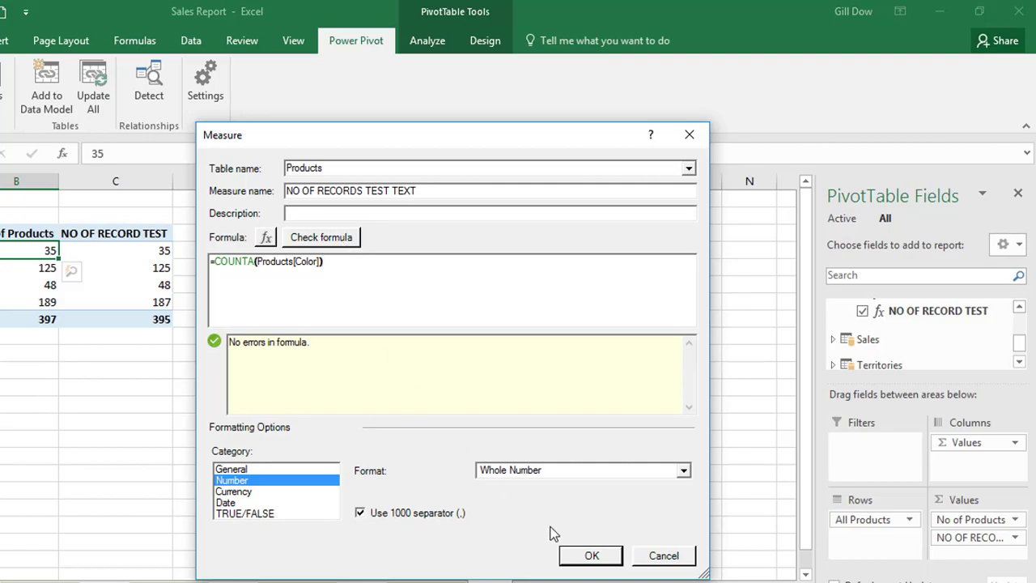
pyautogui.click(592, 555)
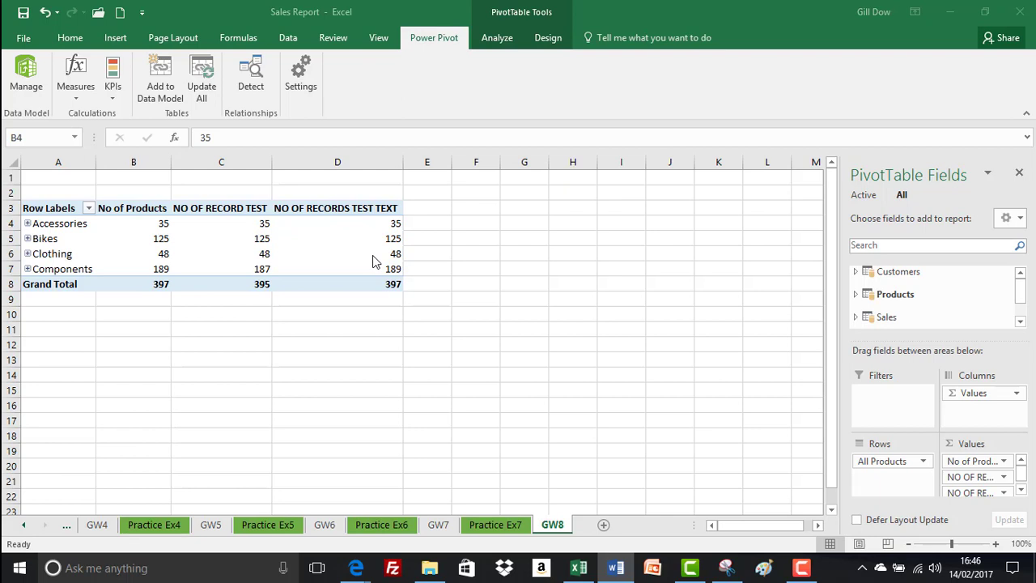
# Delete the NO OF RECORD TEST and NO OF RECORDS TEST TEXT measures from the workbook's list of measures.
pyautogui.click(123, 225)
pyautogui.click(79, 89)
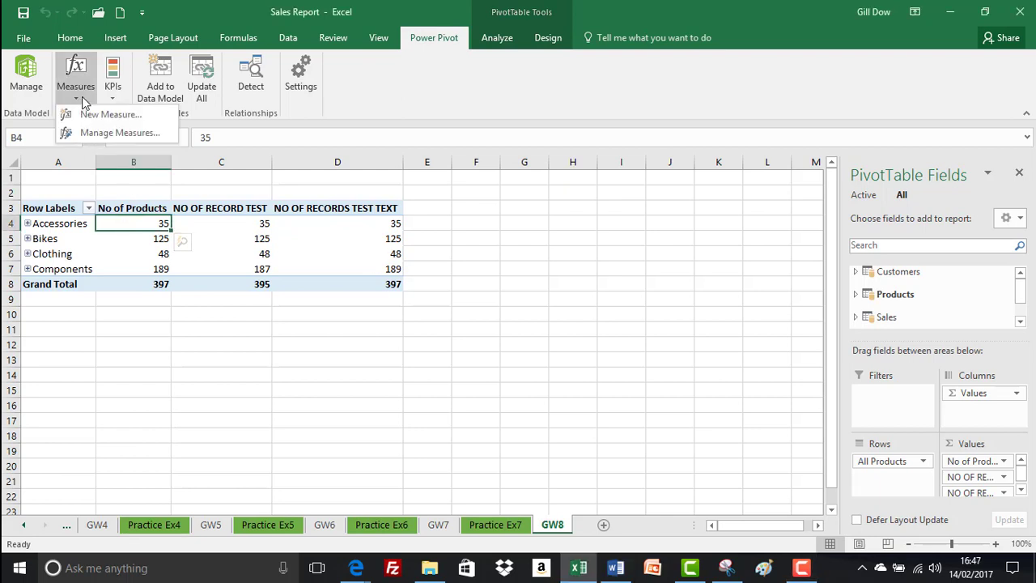
pyautogui.click(88, 134)
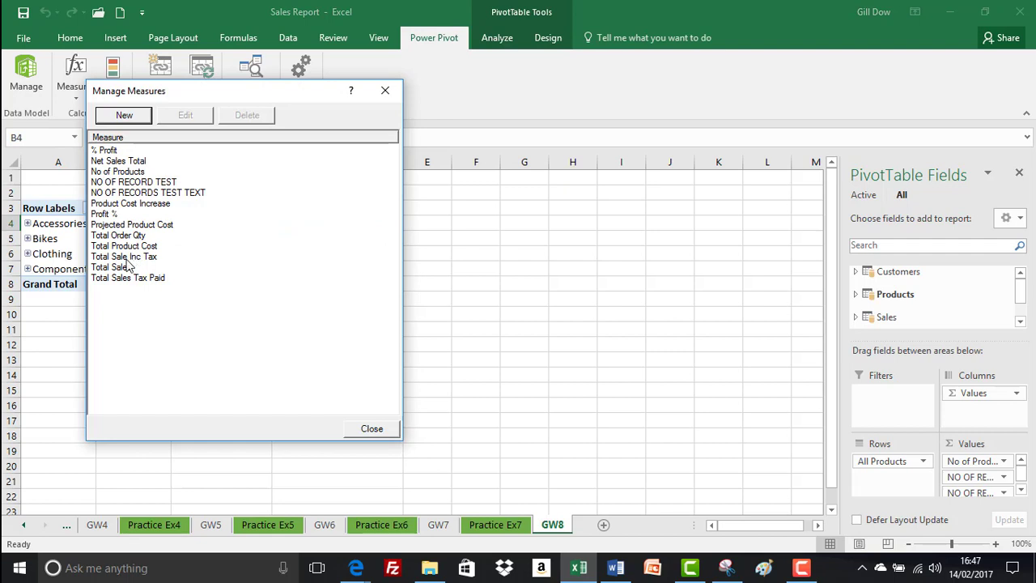
pyautogui.click(130, 183)
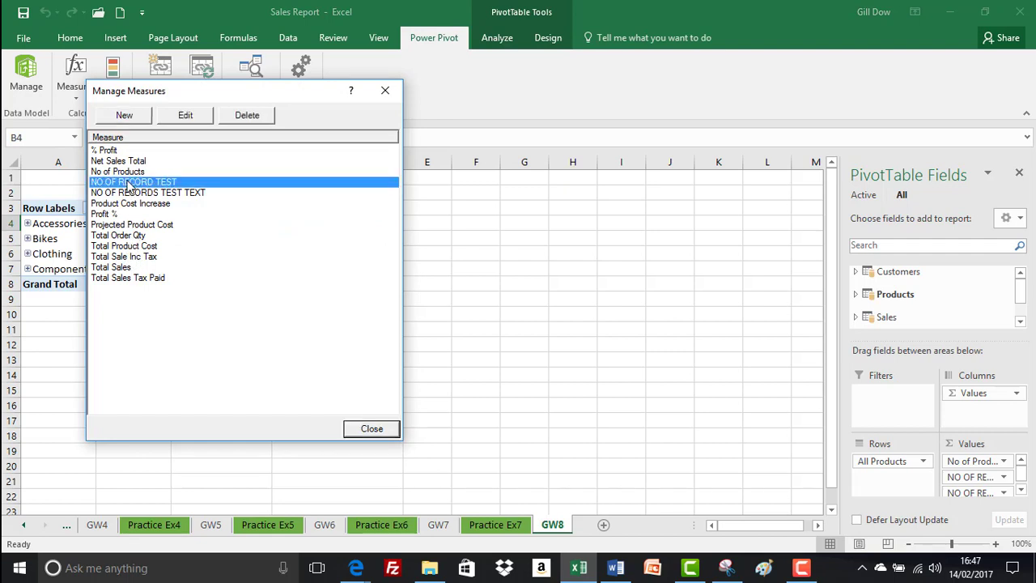
pyautogui.click(245, 116)
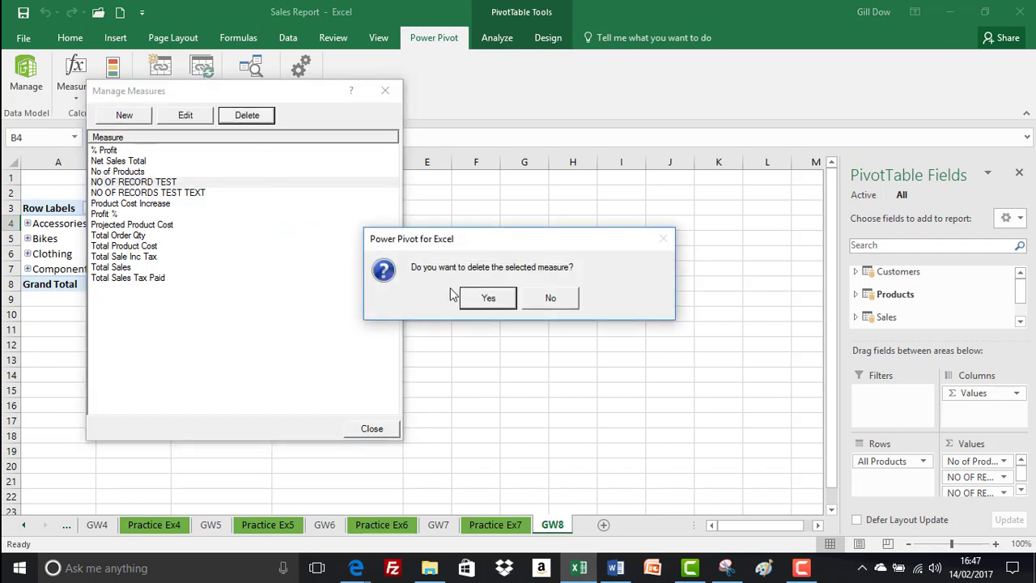
pyautogui.click(481, 299)
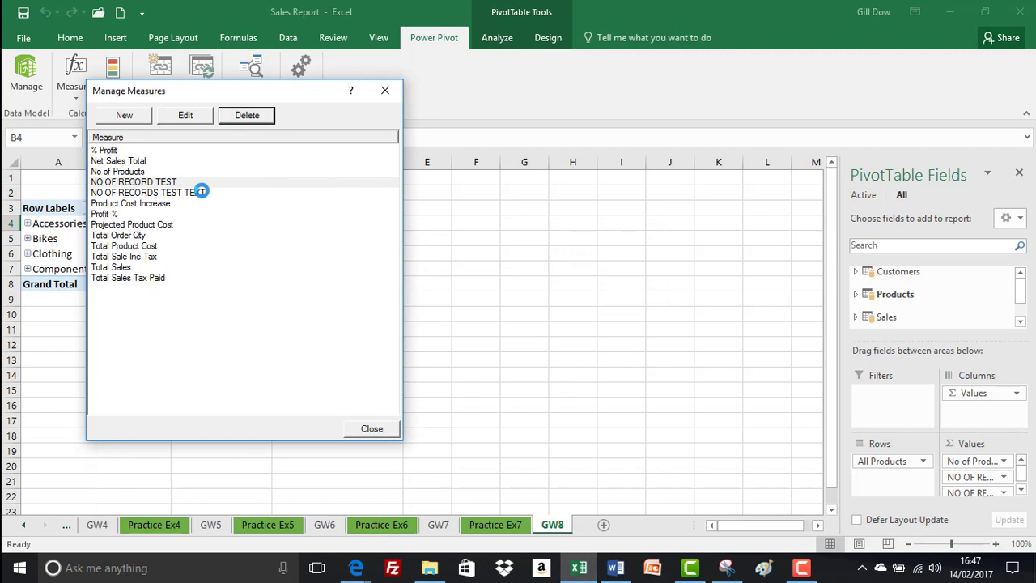
pyautogui.click(173, 185)
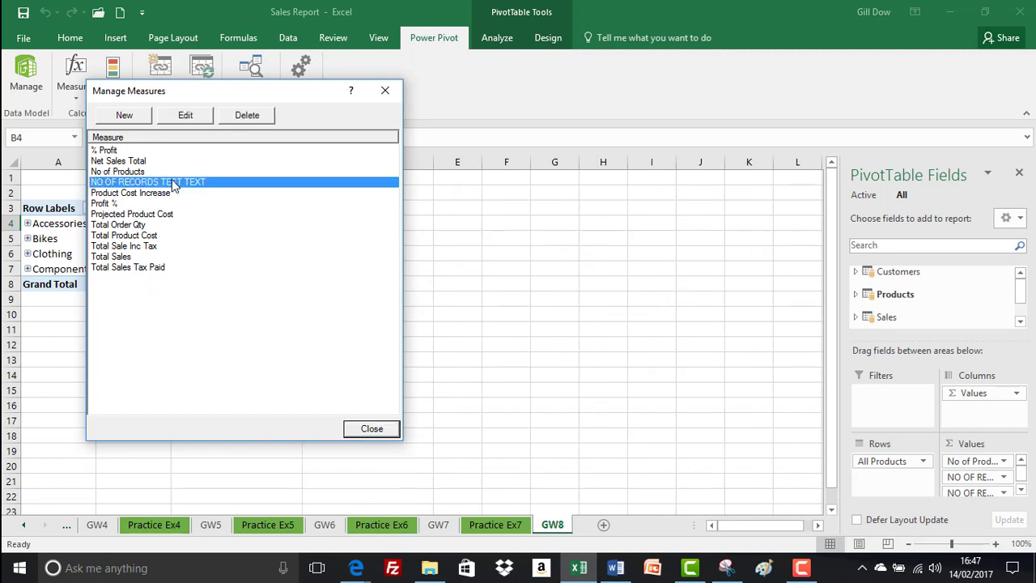
pyautogui.click(241, 118)
pyautogui.click(482, 300)
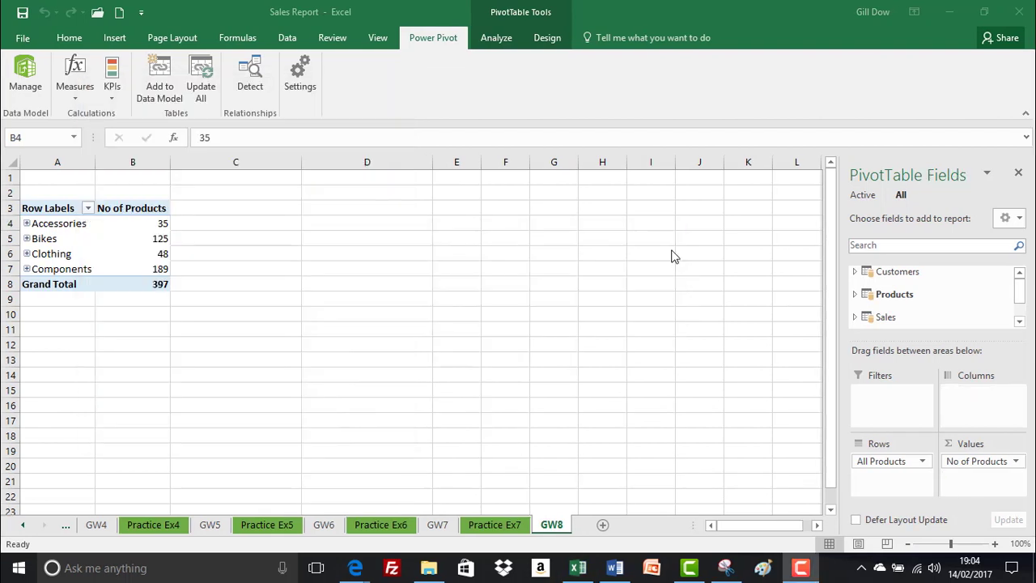